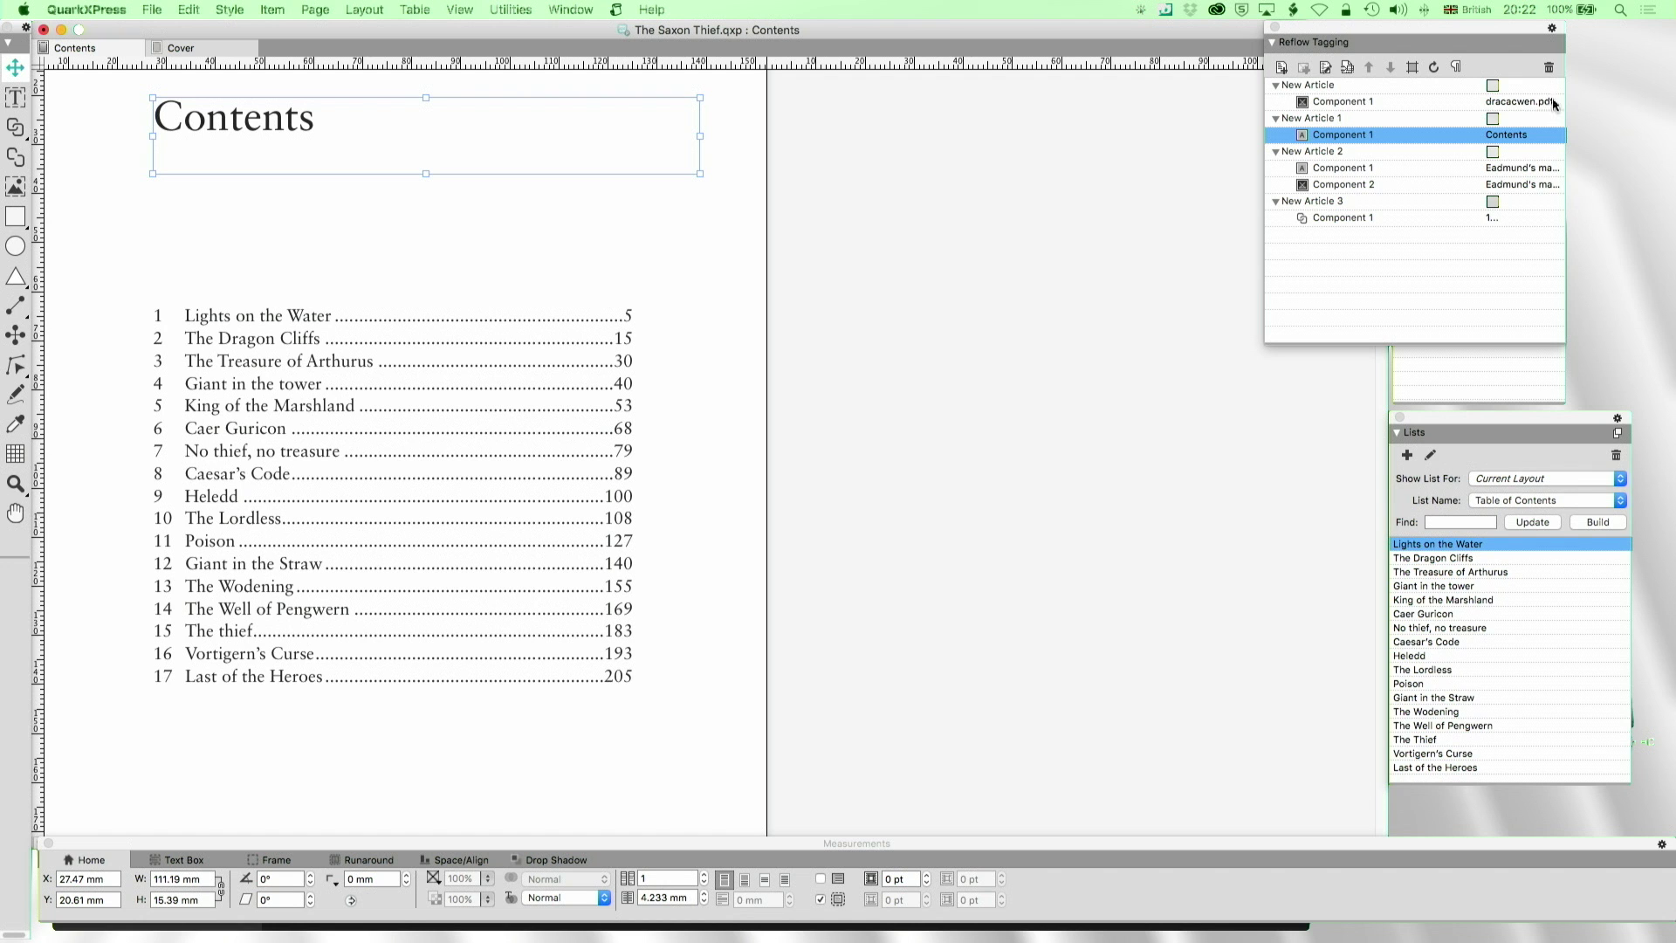
- Delete the Contents component from New Article 1 in the reflow tagging
click(1549, 68)
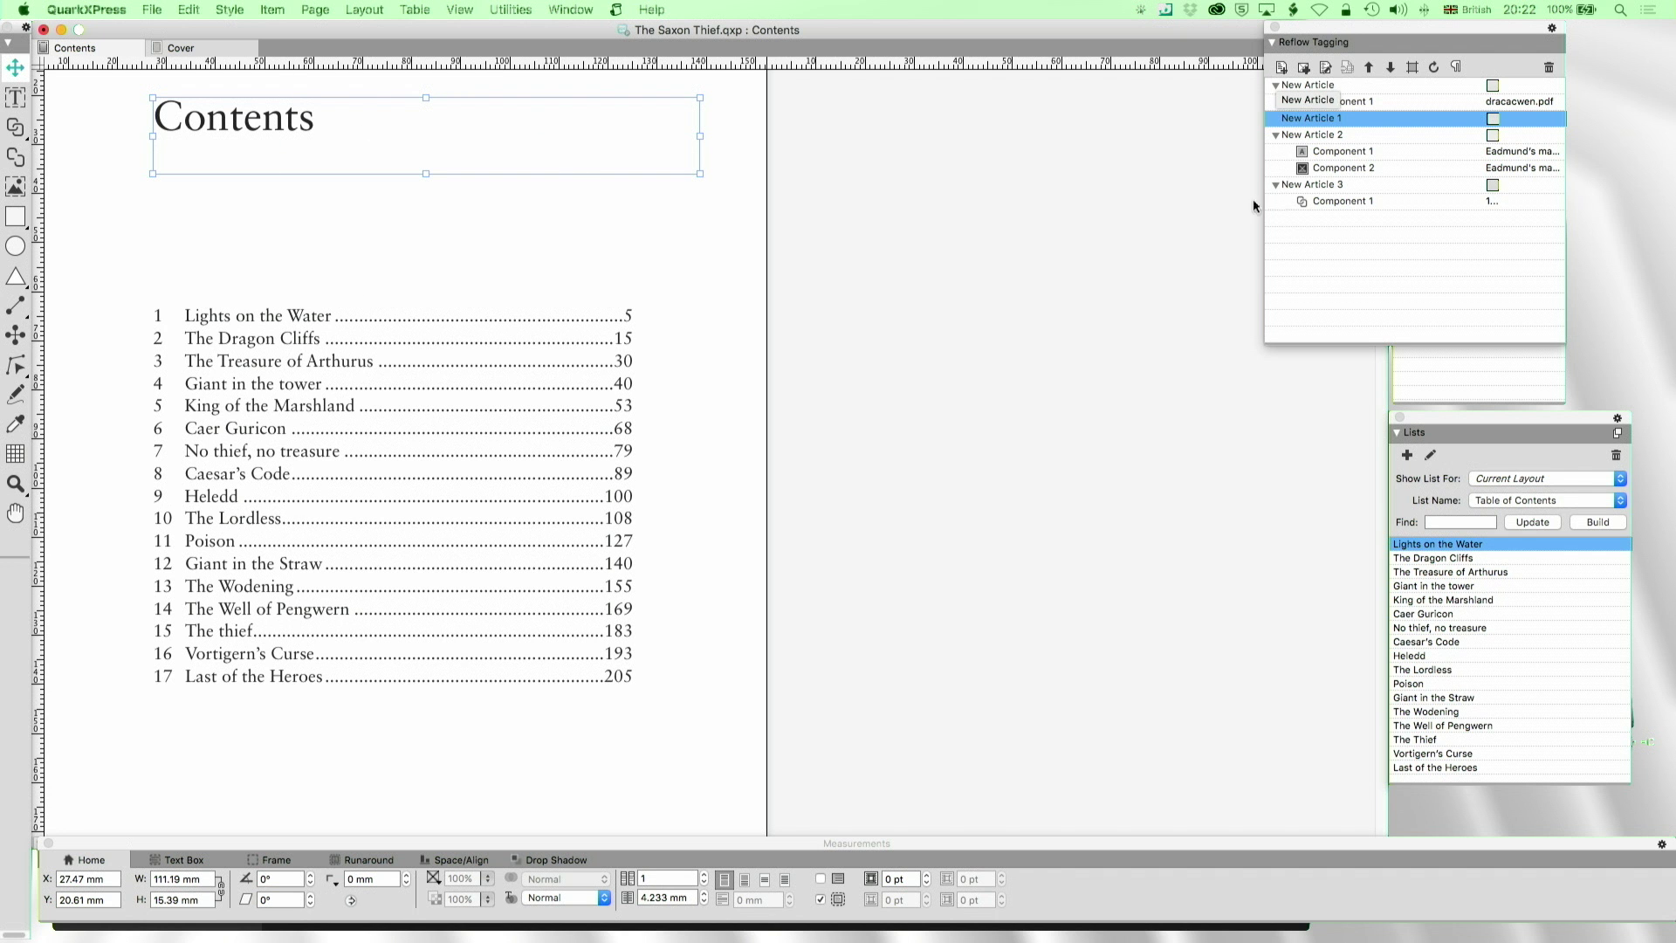
- Examine the page items tagged as components of New Article 2 and New Article 3, including the map caption and the main story text
click(1304, 150)
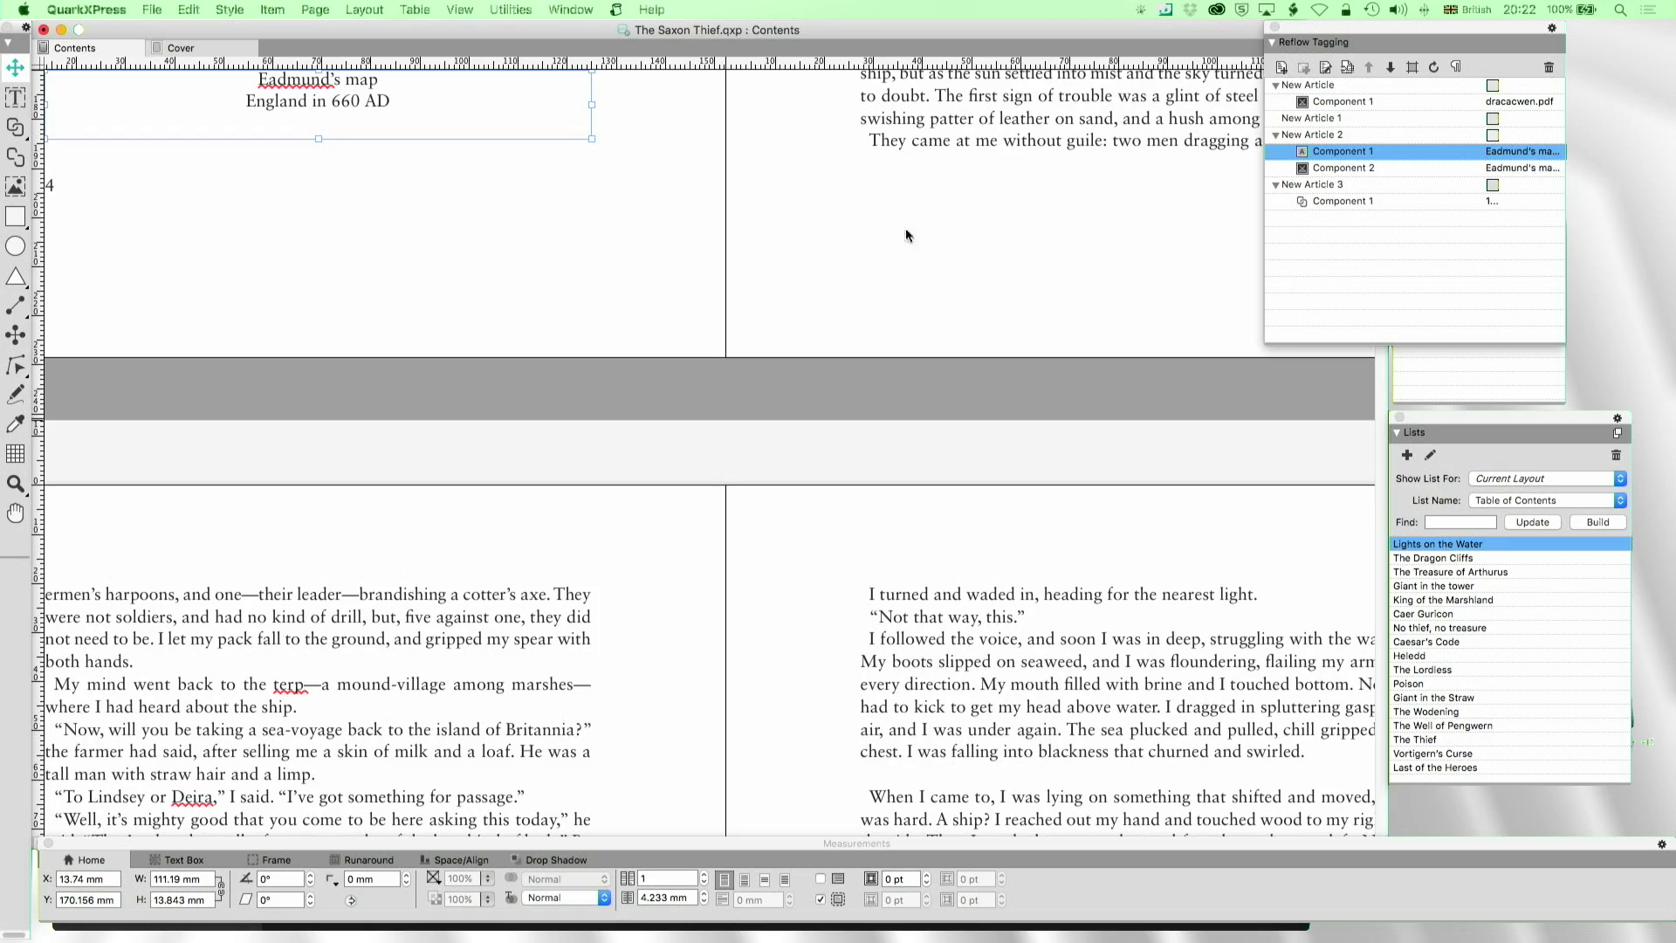
scroll(892, 231, up, 10)
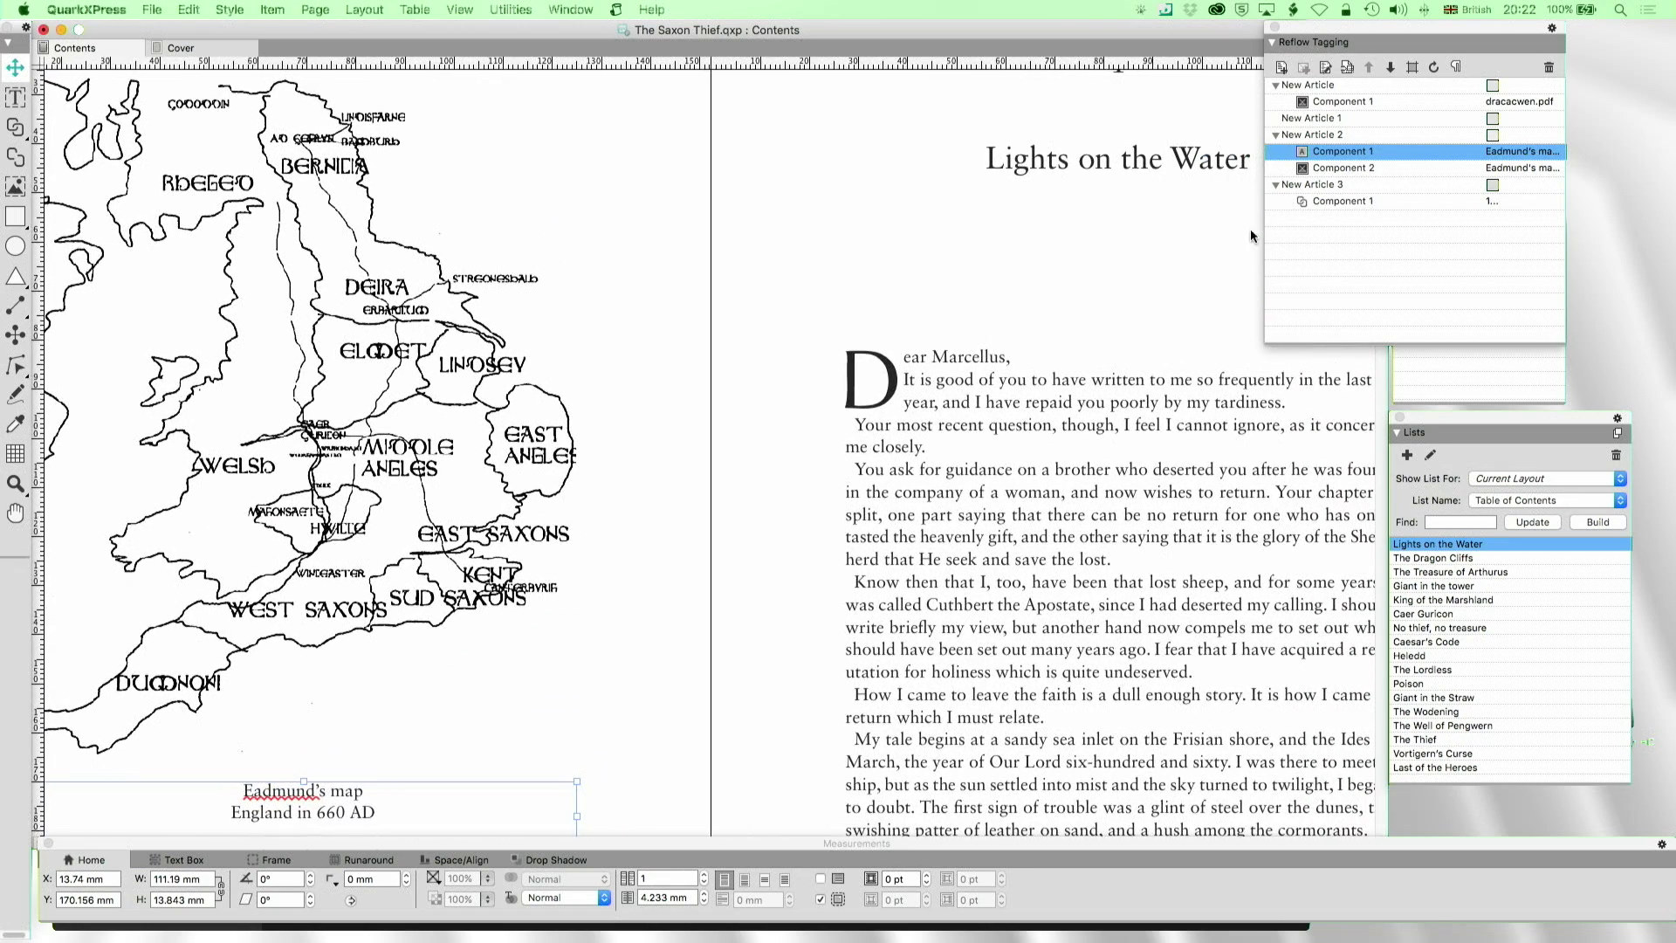
click(1340, 201)
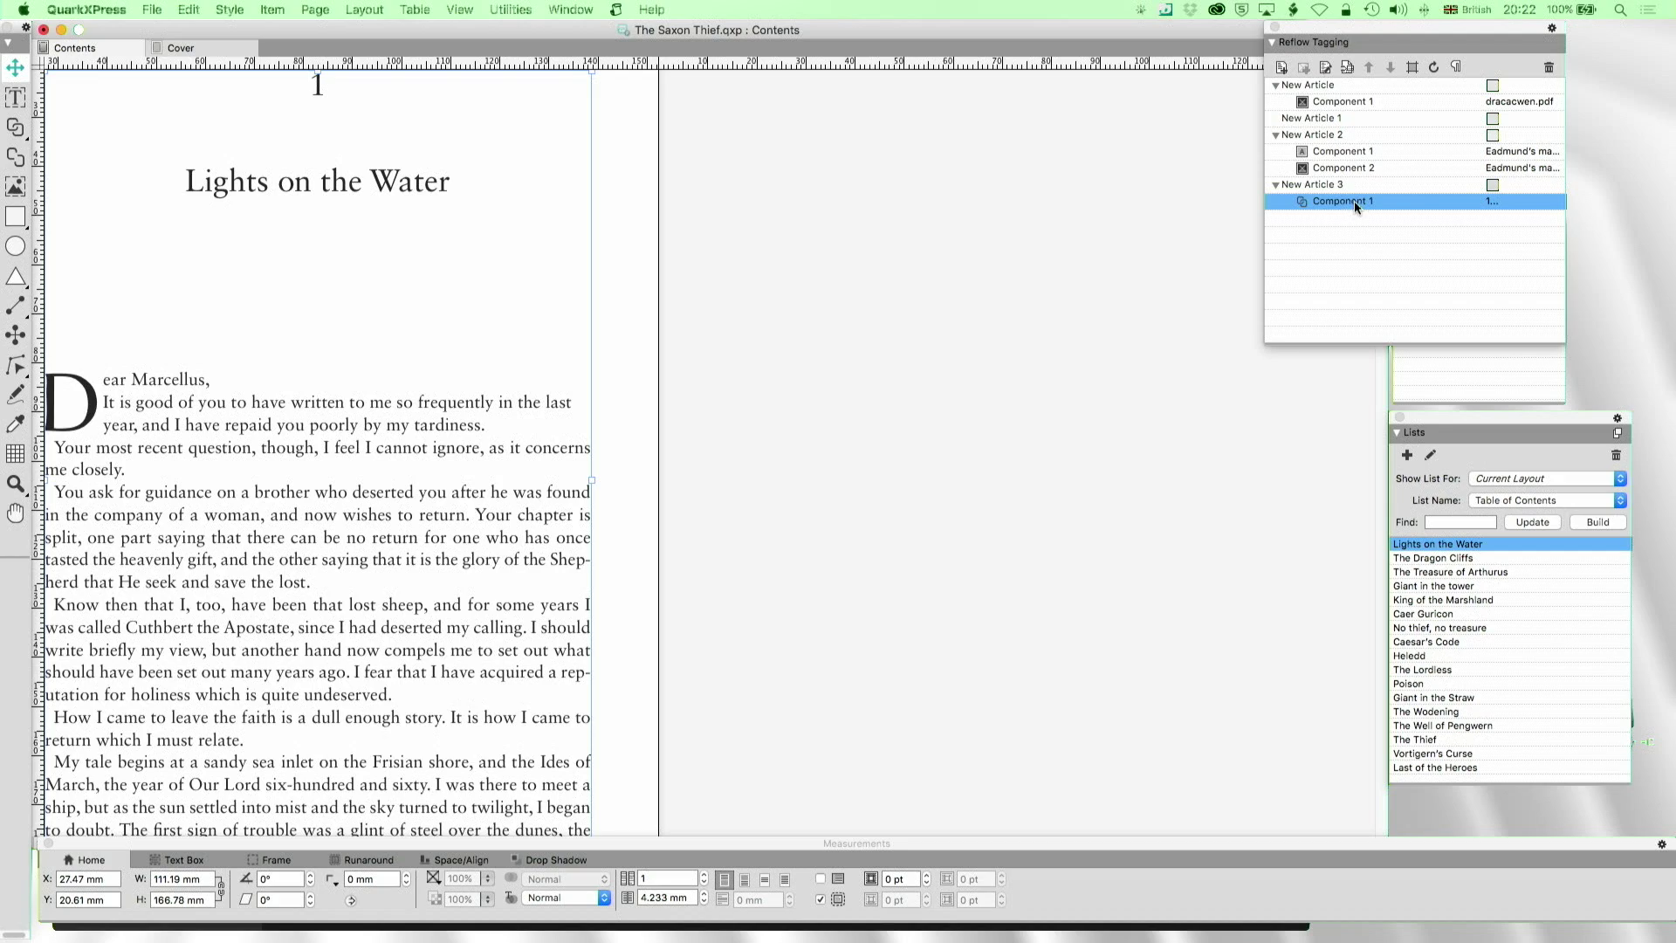
scroll(452, 376, left, 4)
scroll(452, 375, up, 3)
scroll(522, 375, down, 4)
scroll(522, 375, left, 1)
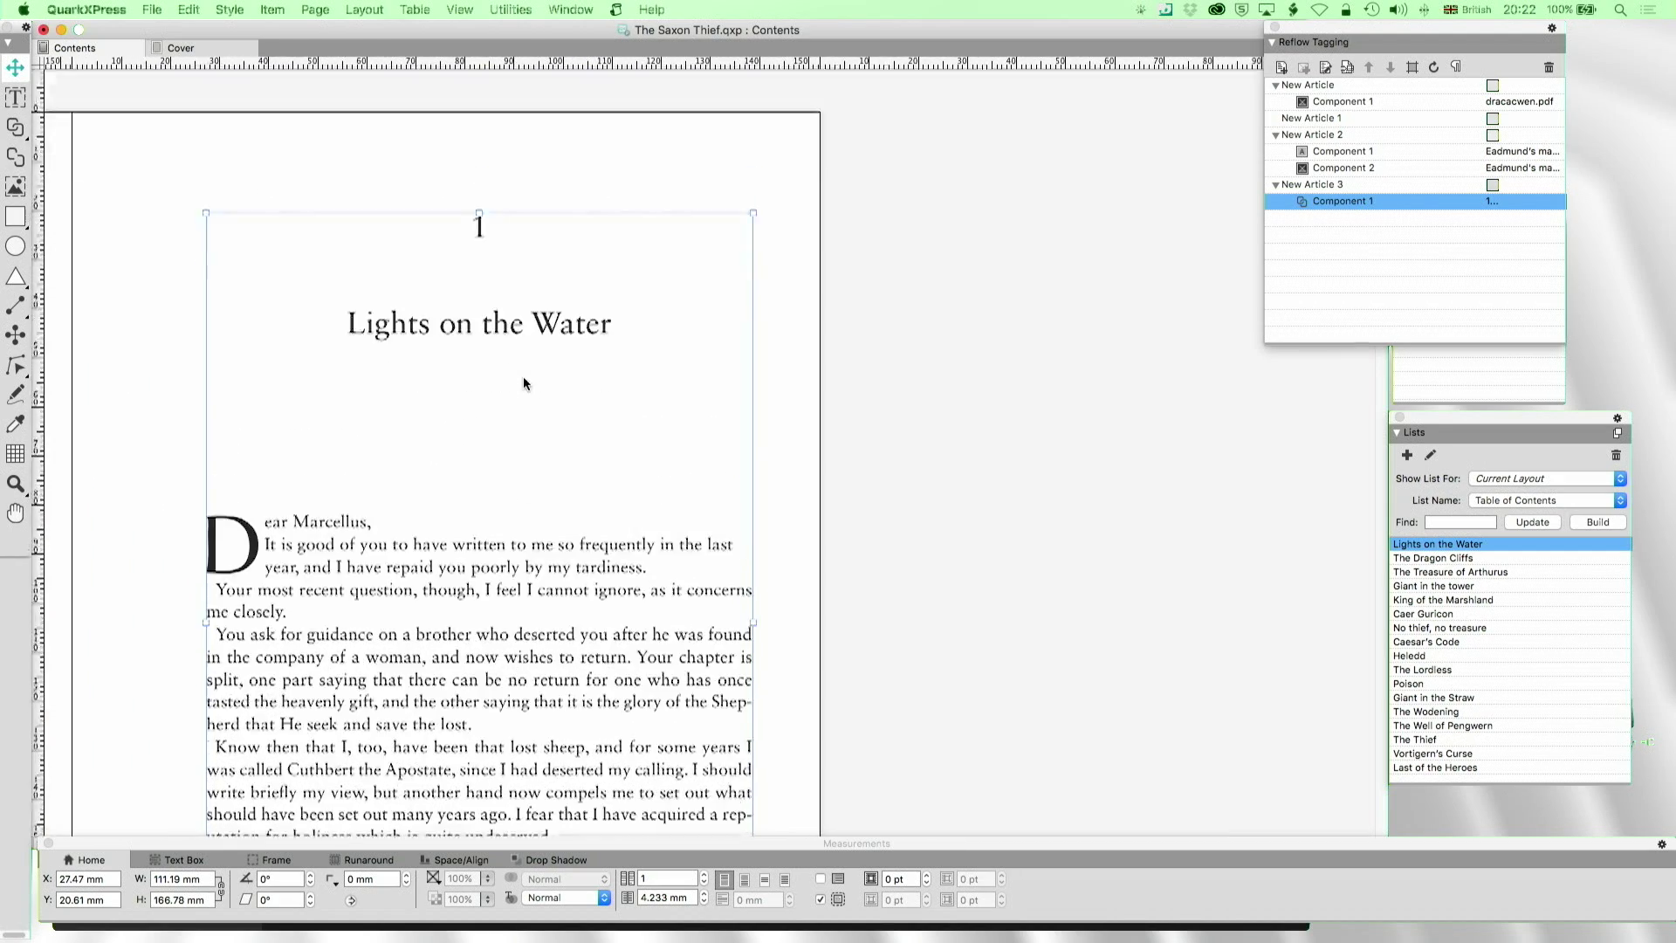
scroll(522, 375, left, 6)
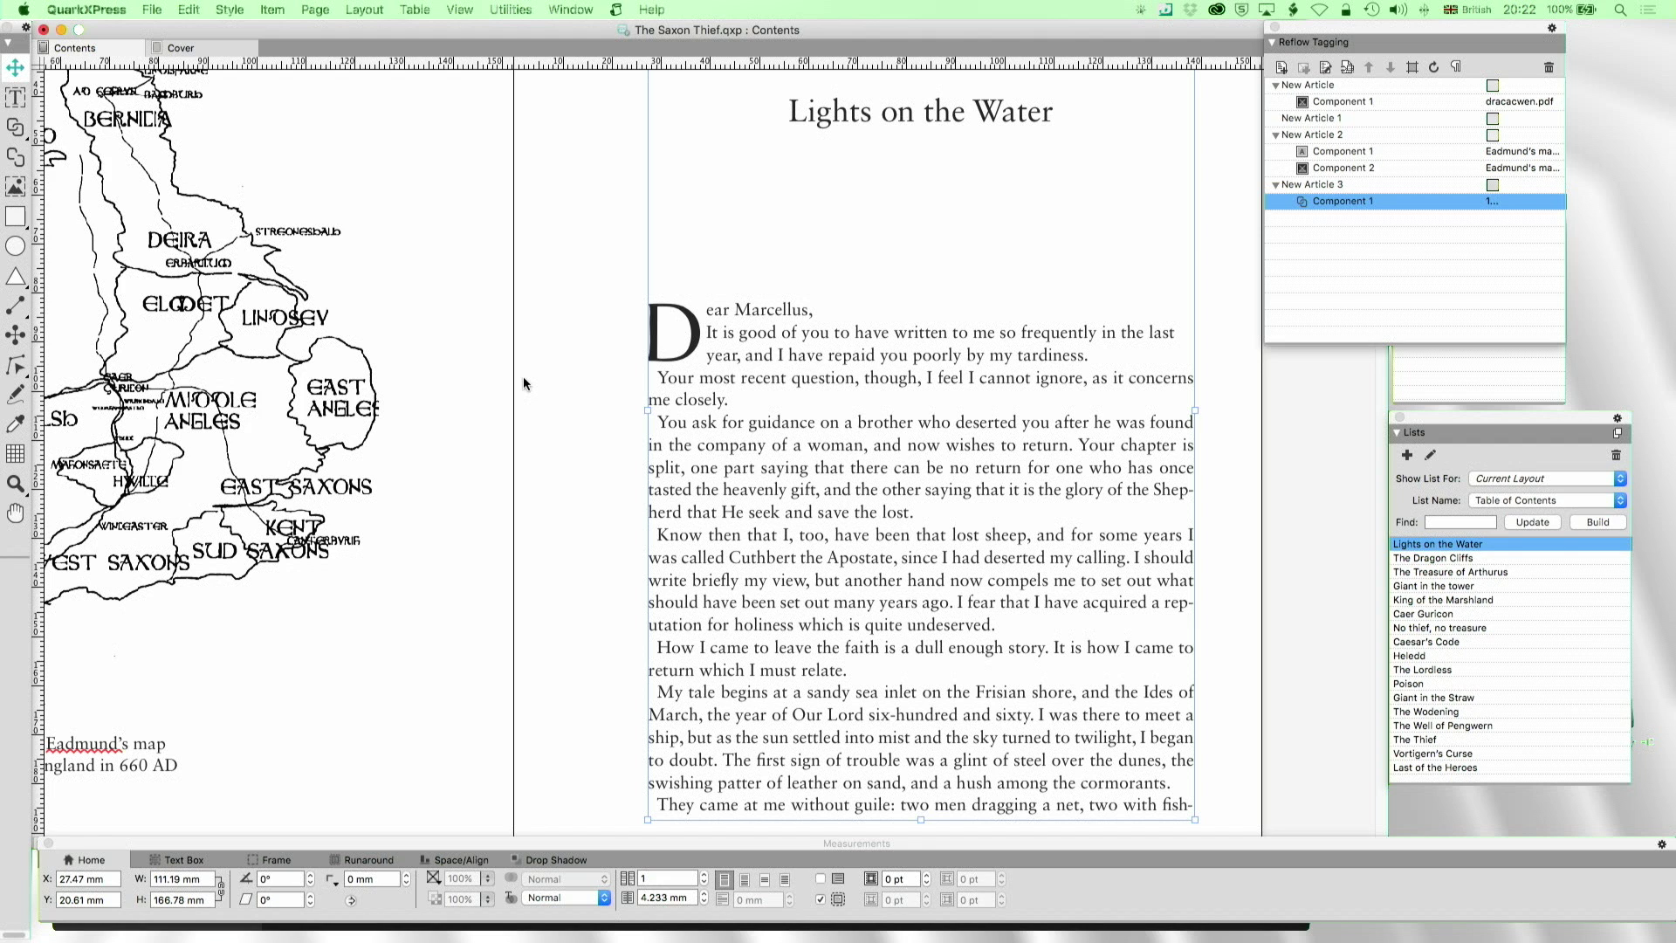
- Review the editable properties of New Article 3 and its Component 1 without changing them
click(1329, 185)
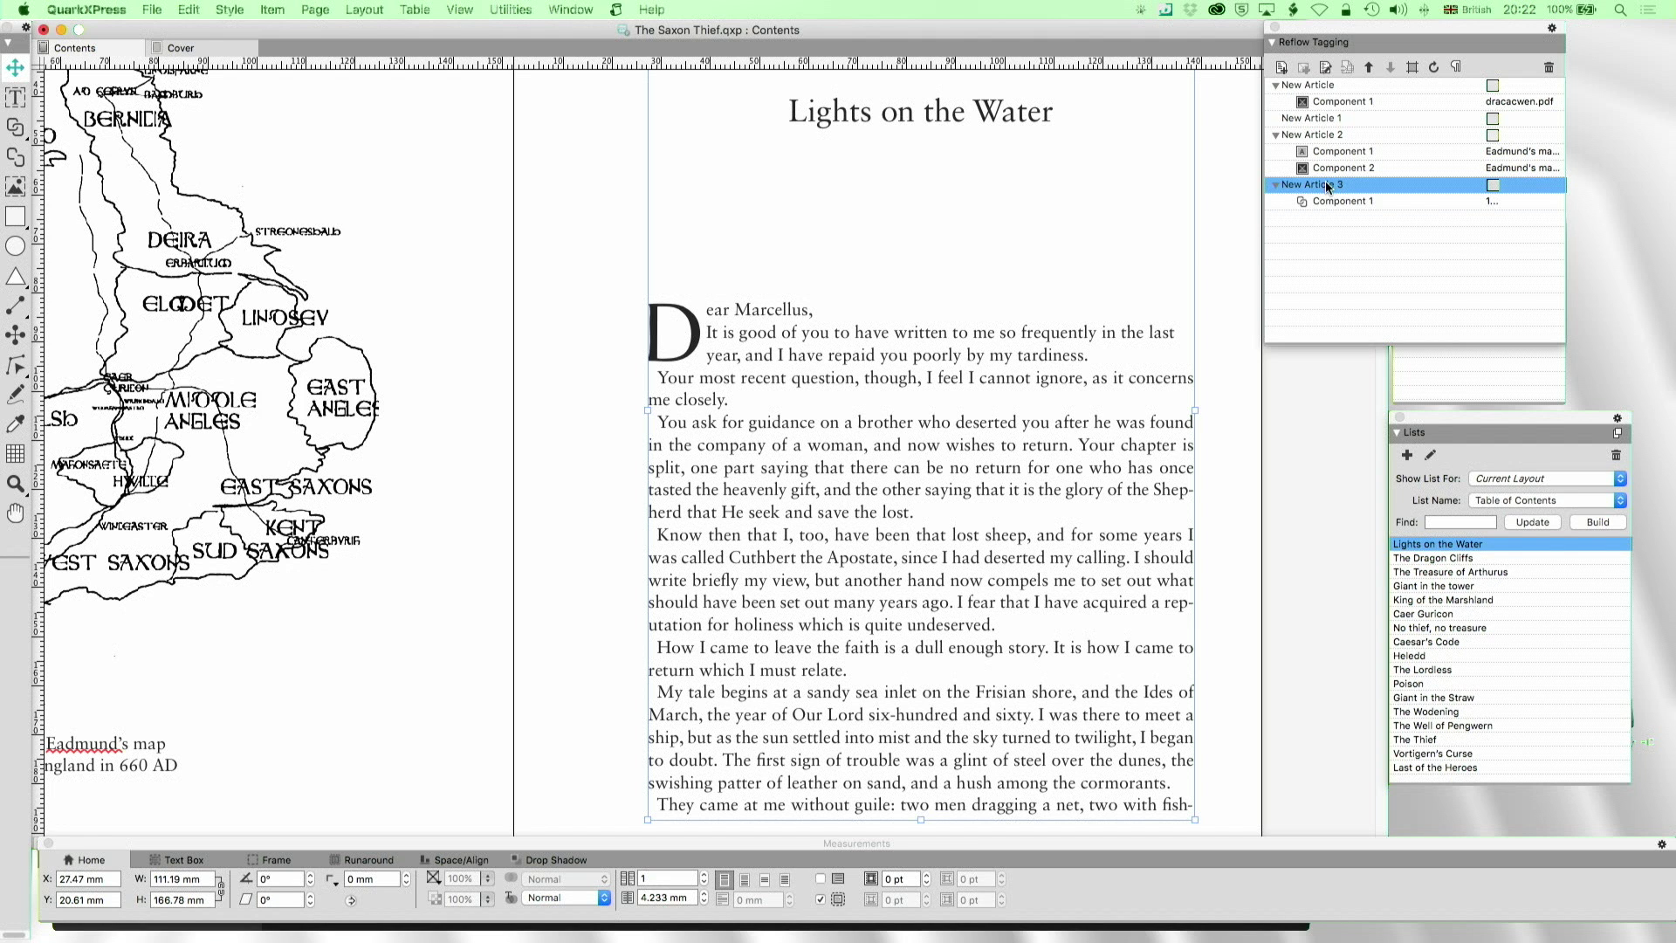
click(1327, 70)
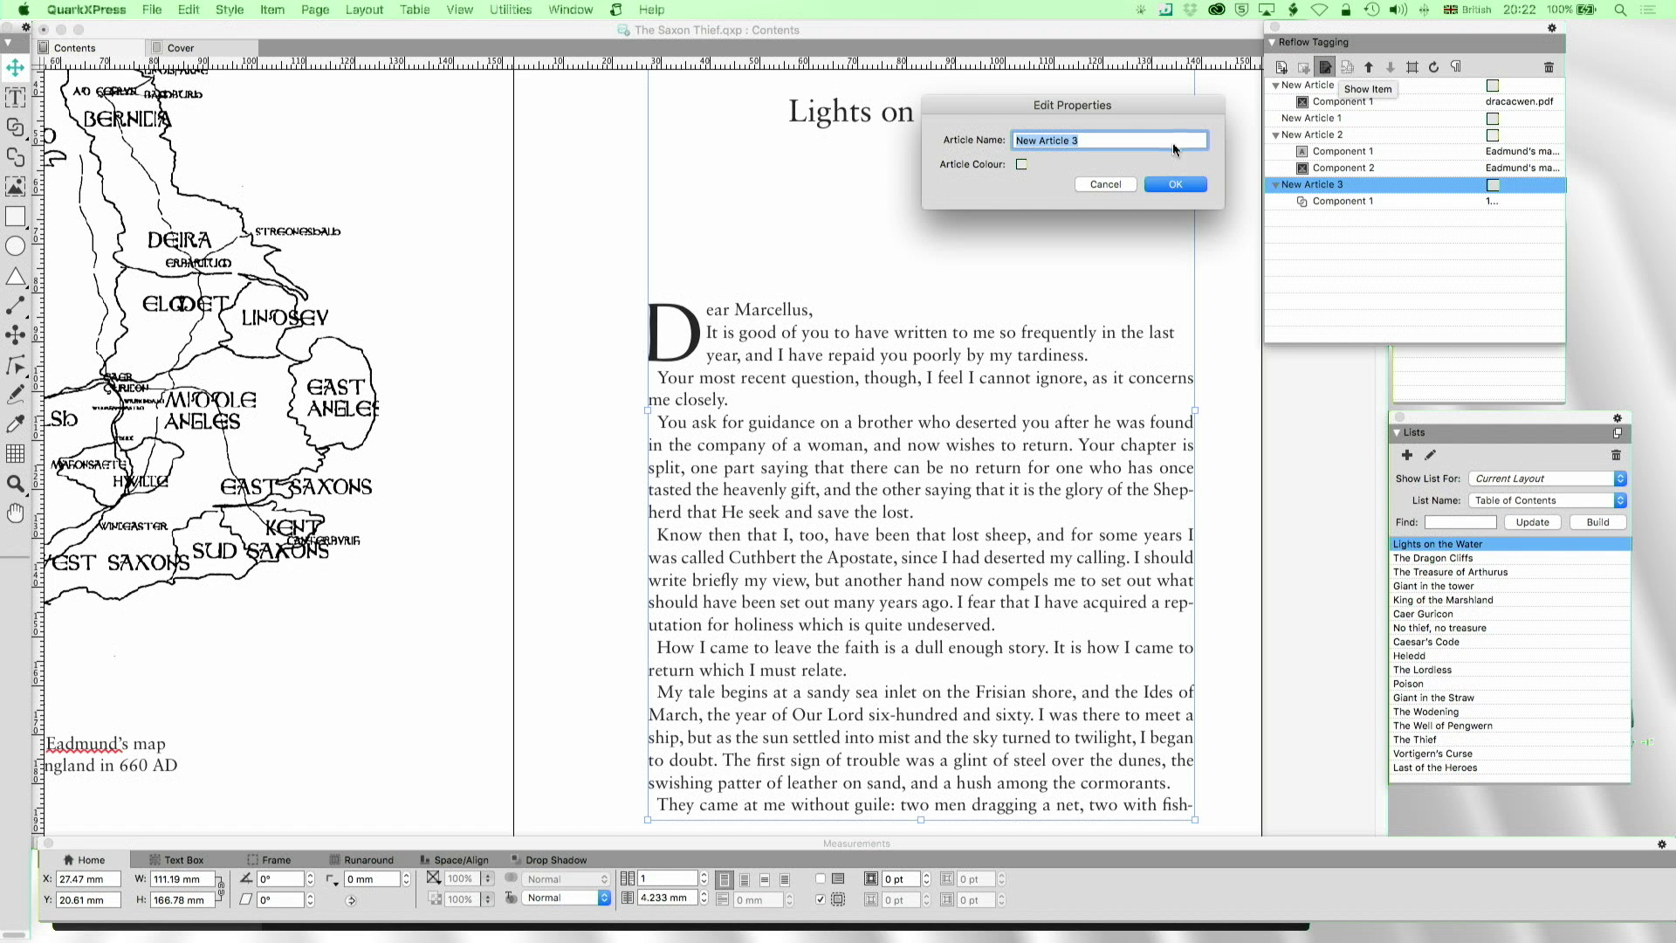
click(1179, 180)
click(1353, 201)
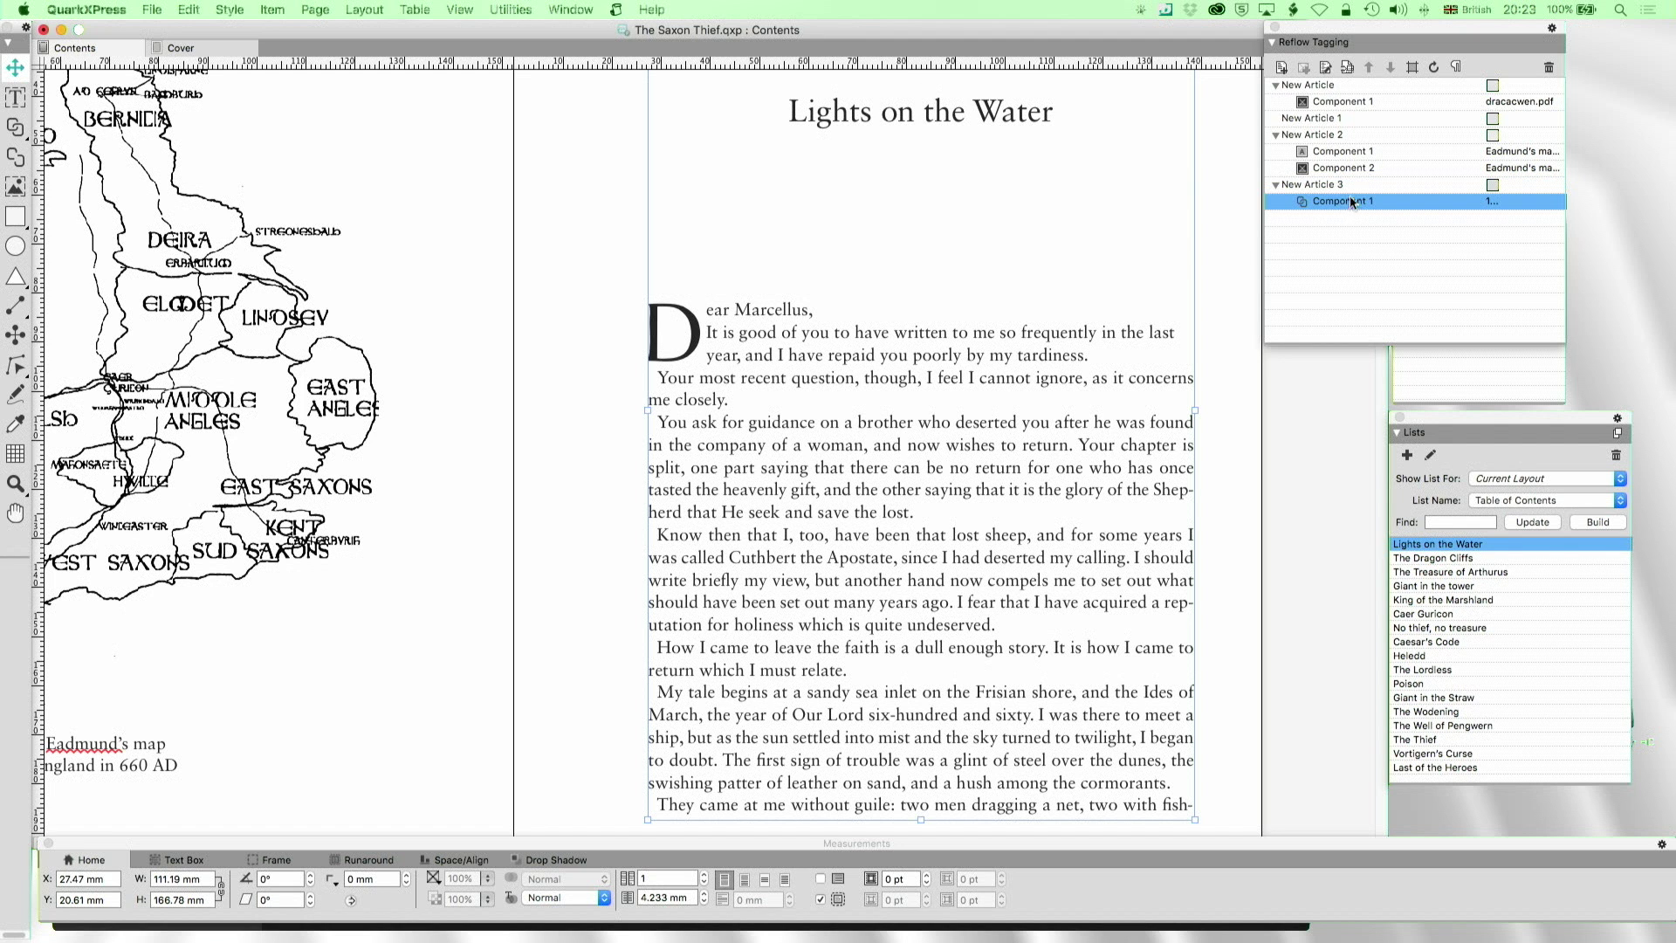
click(1325, 68)
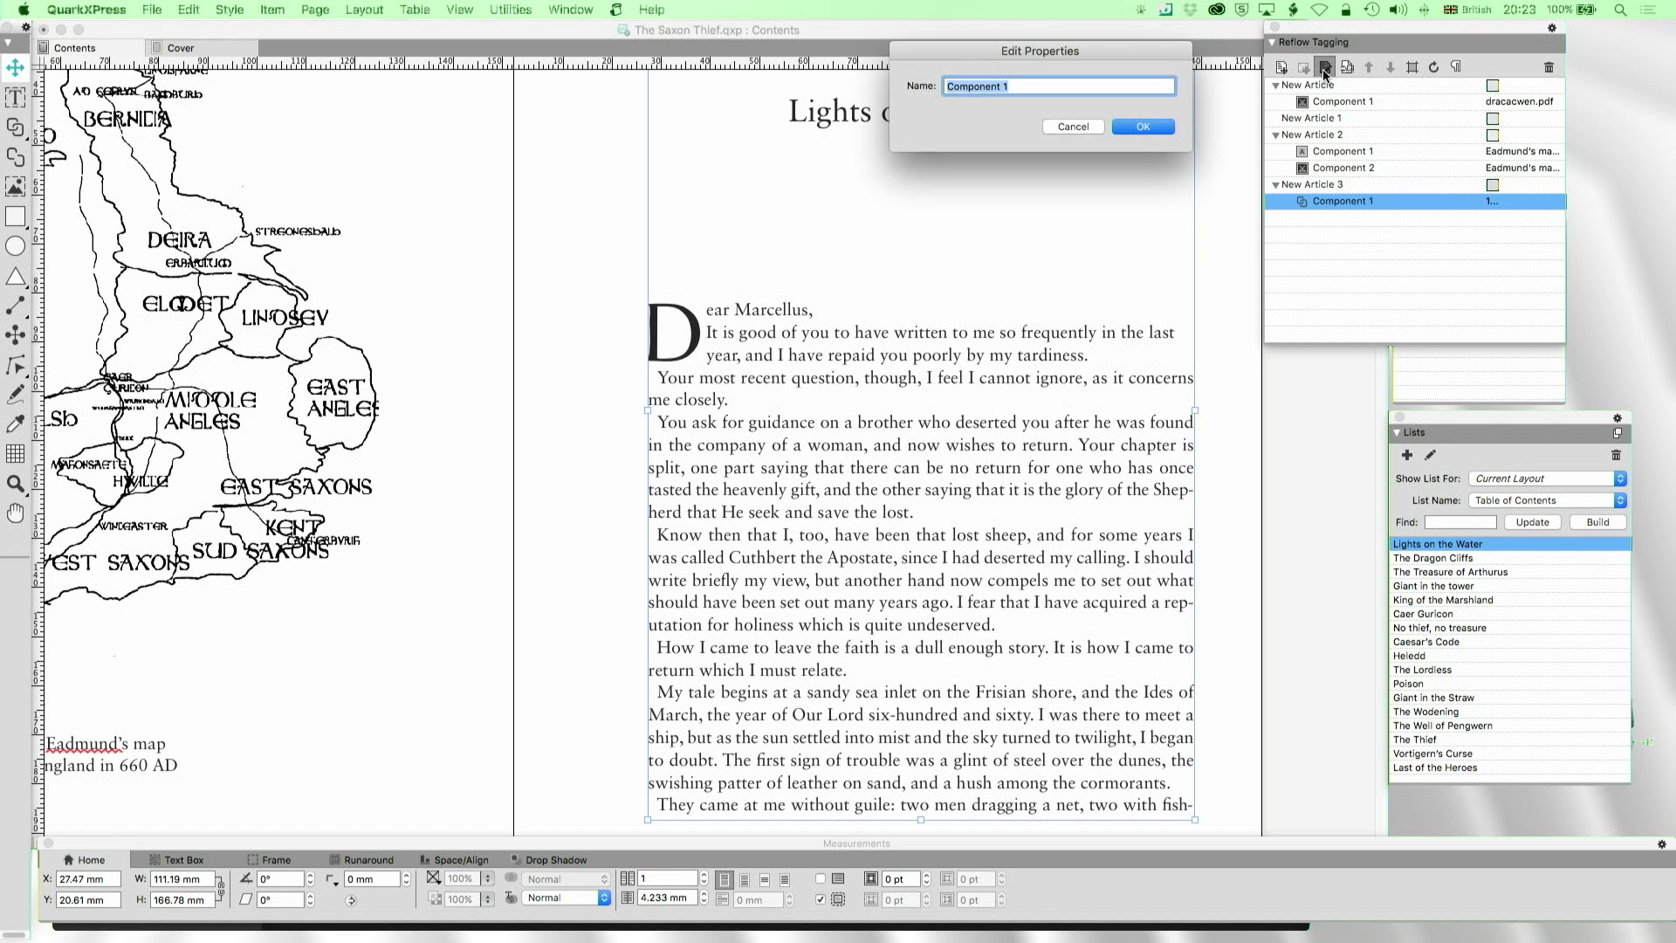
click(1096, 127)
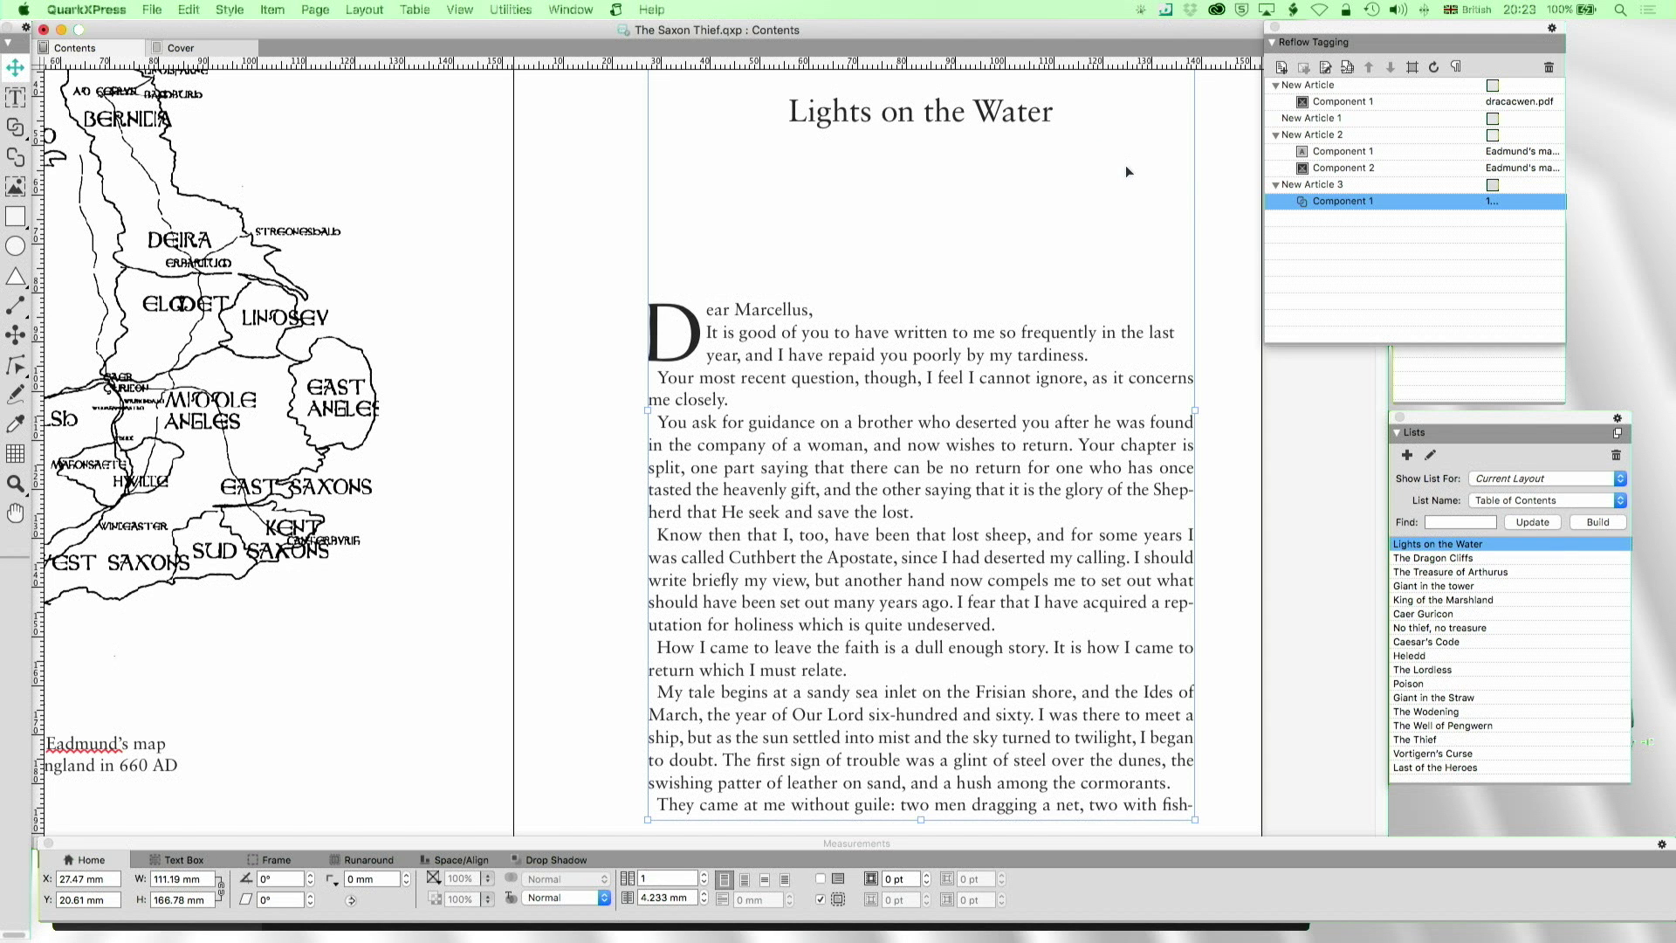
- Reposition the Lists palette and go to the Caesar's Code chapter from its Table of Contents list
drag(1458, 412, 1431, 362)
scroll(975, 265, up, 3)
scroll(974, 265, up, 15)
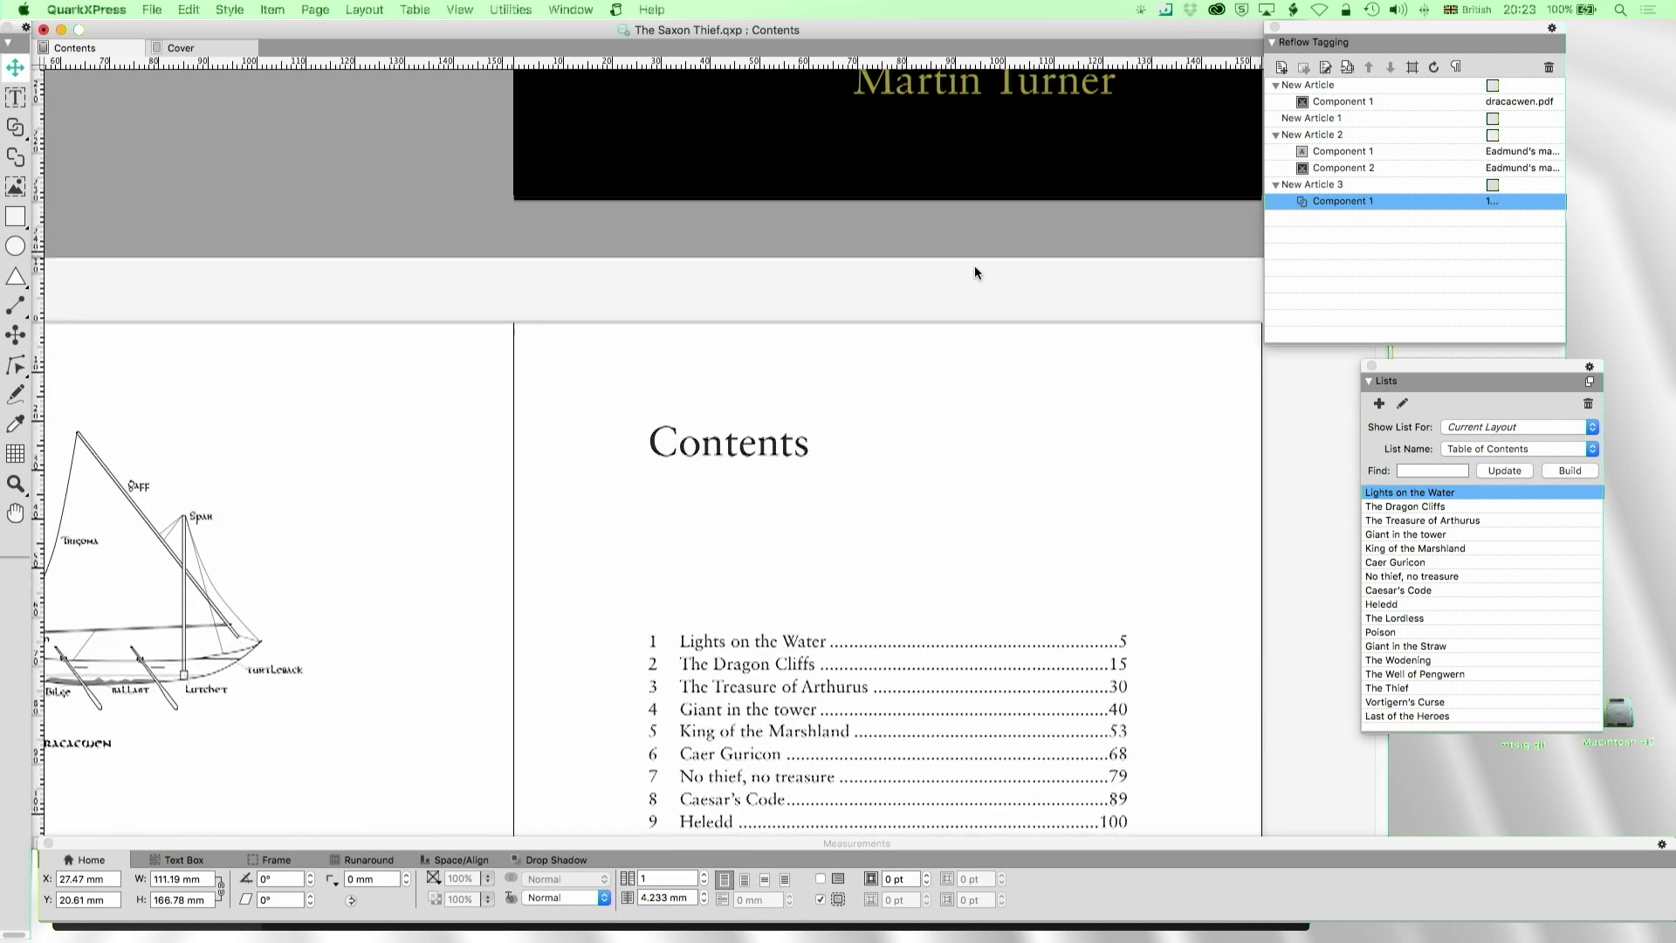
scroll(974, 265, down, 3)
double_click(1407, 591)
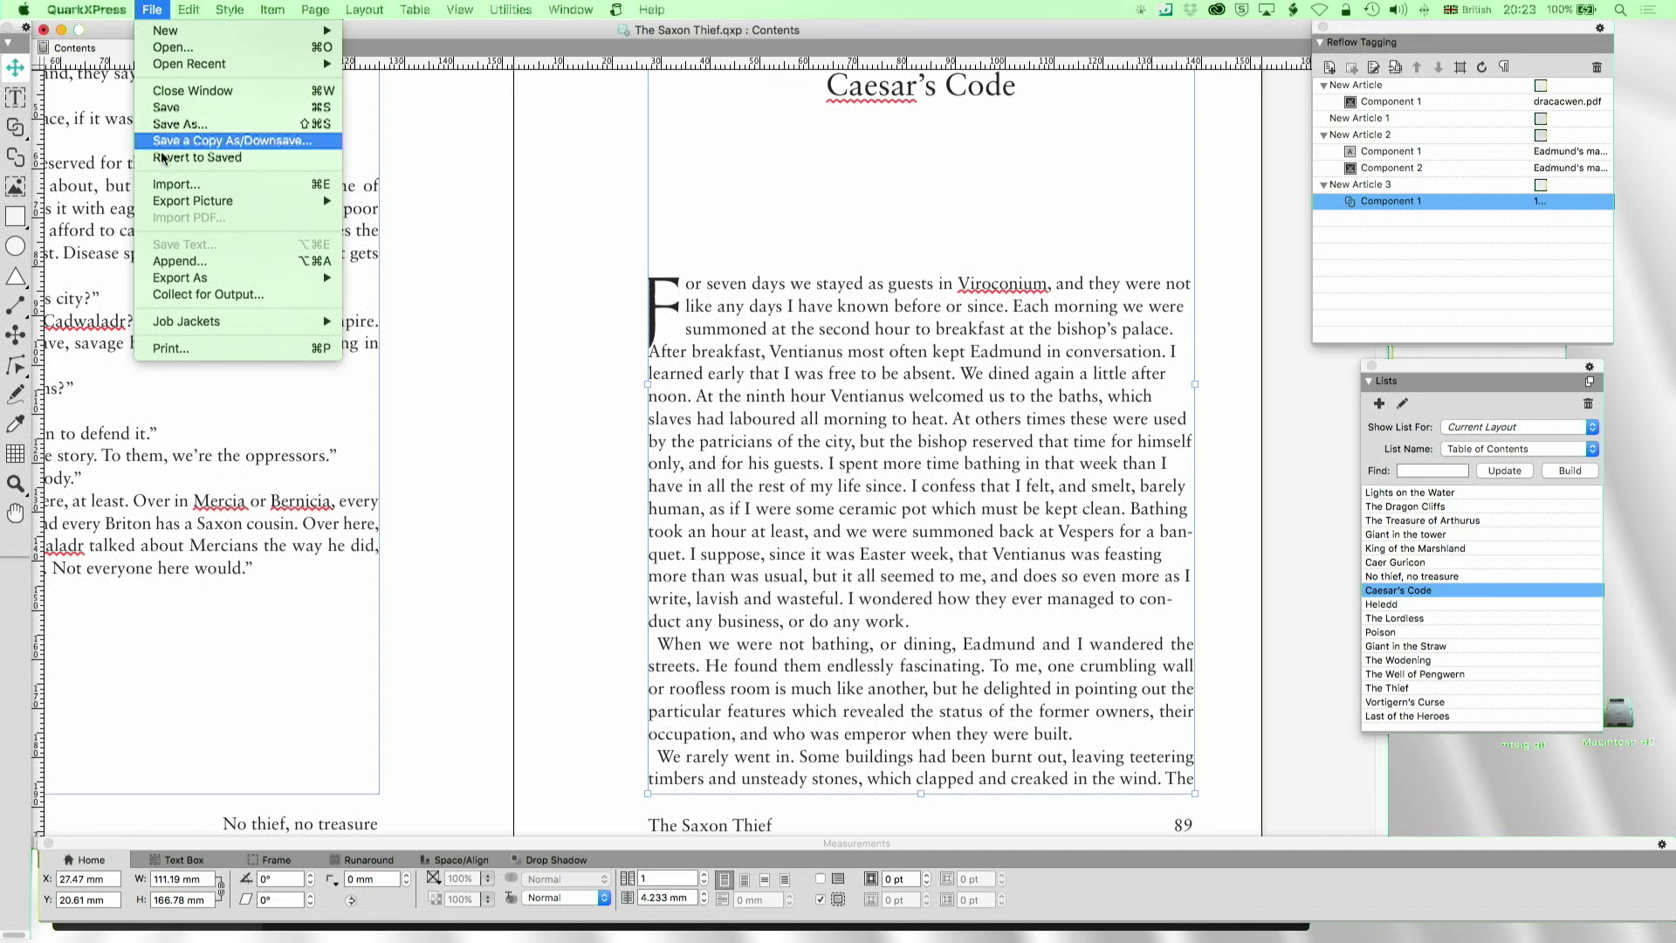
- Start a Kindle export and locate the kindlegen executable in the KindleGen_Mac_i386_v2_9 folder
mouse_move(183, 277)
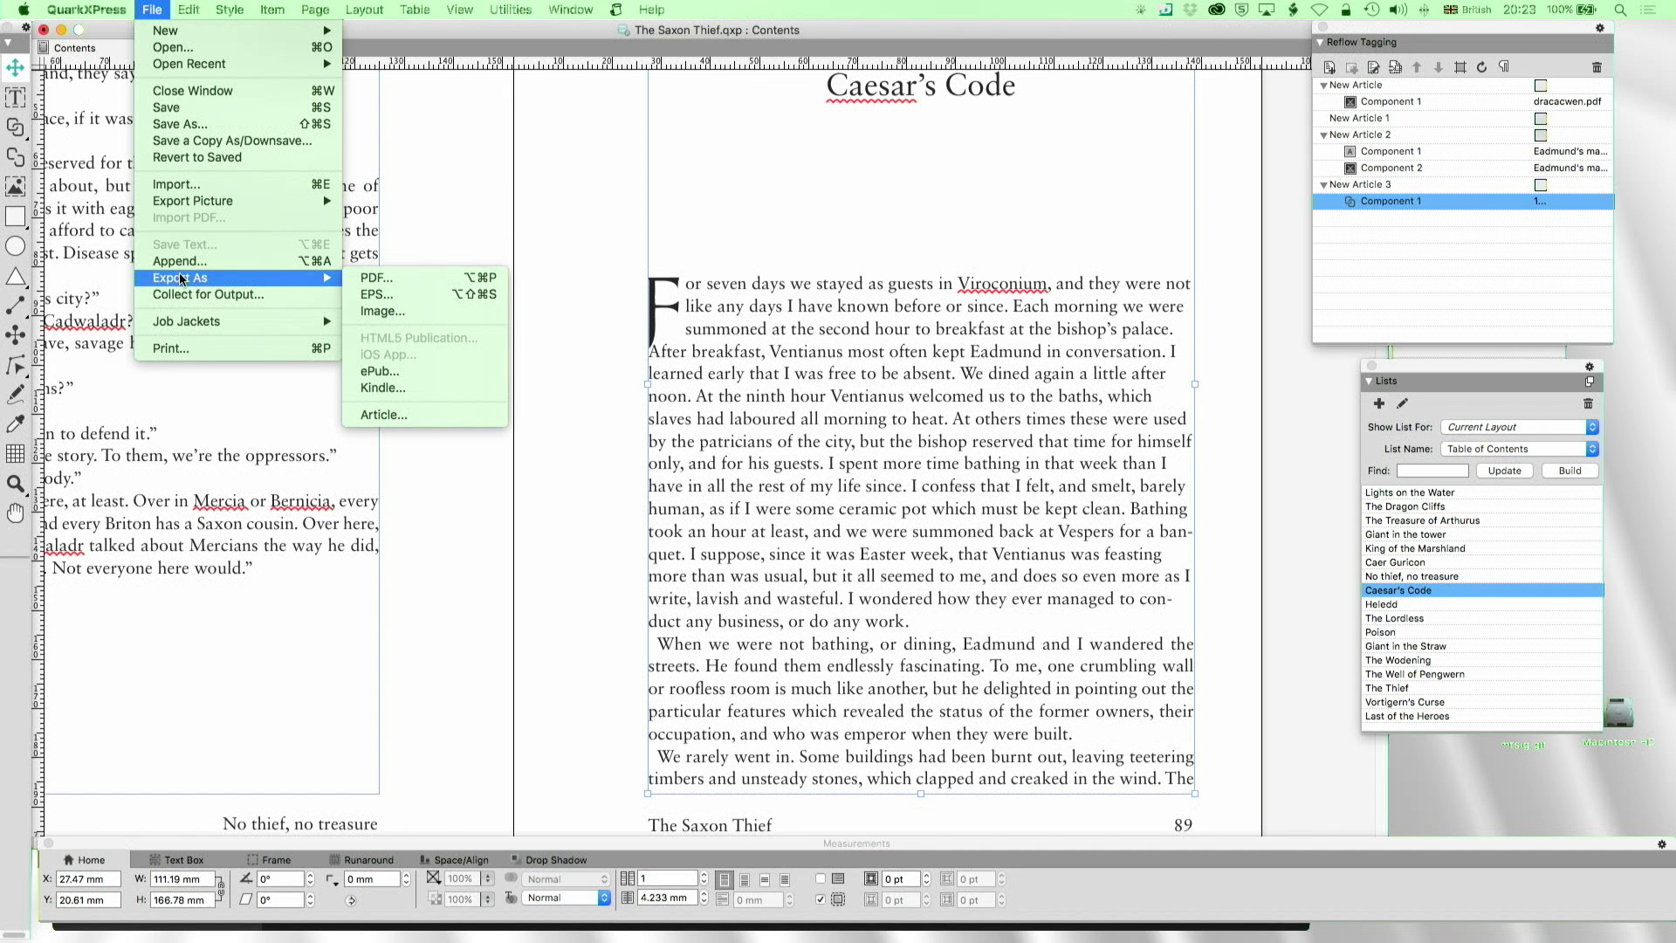
click(375, 385)
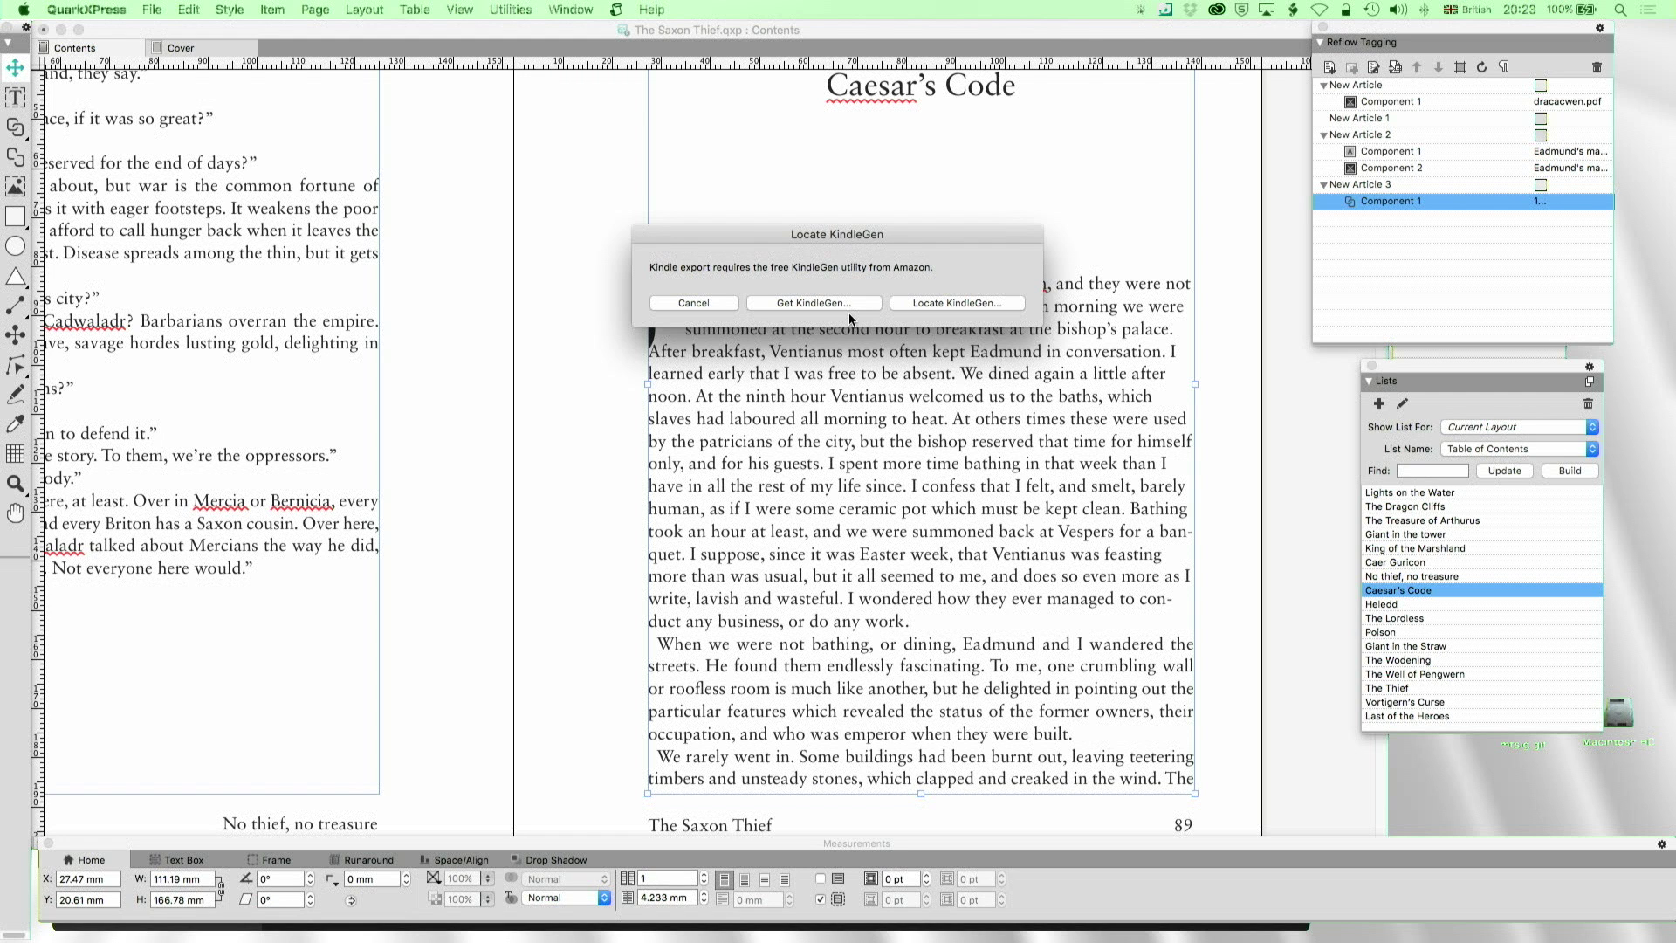
click(945, 306)
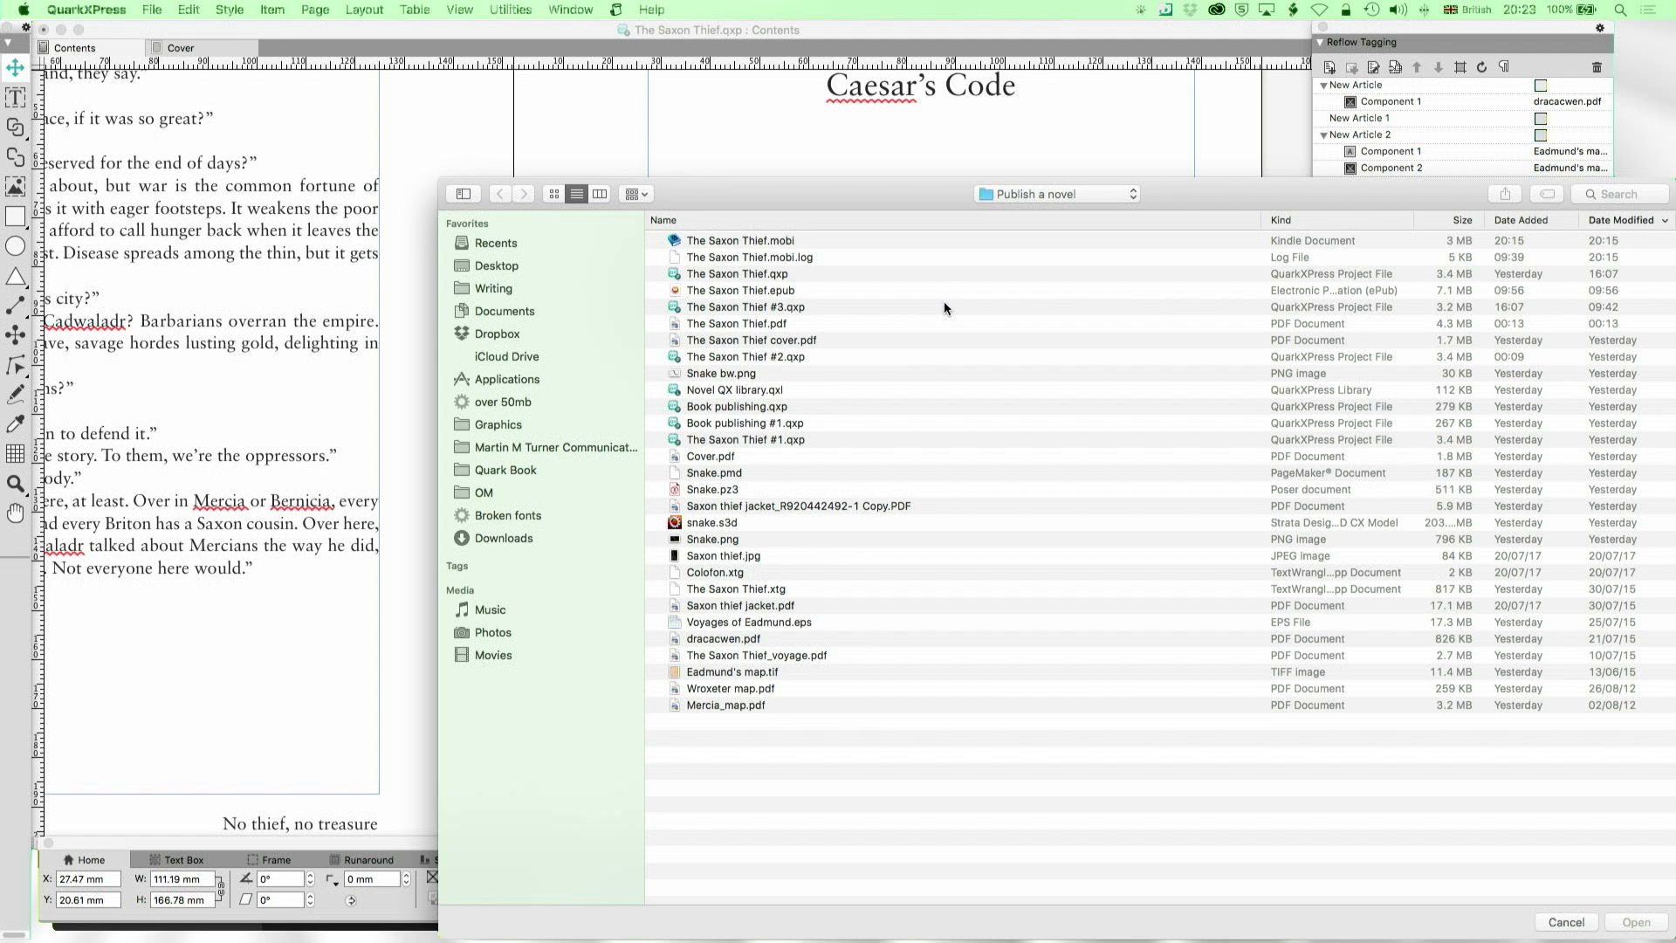
drag(1437, 190, 1329, 182)
click(1521, 188)
text(kindlegen)
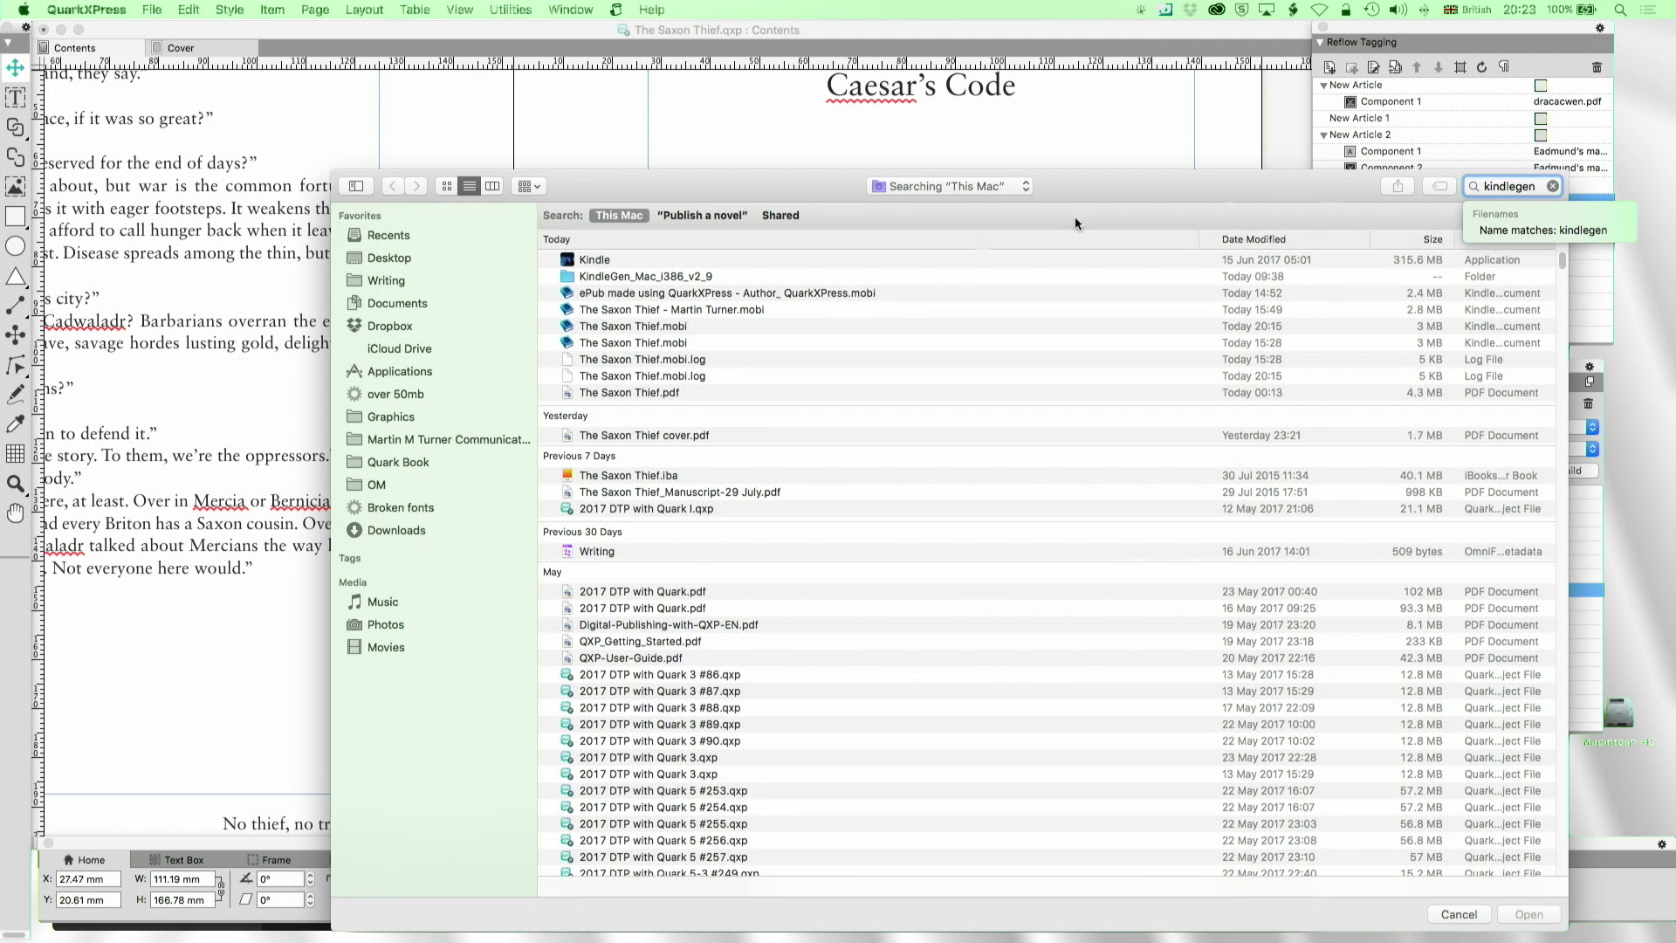
double_click(577, 260)
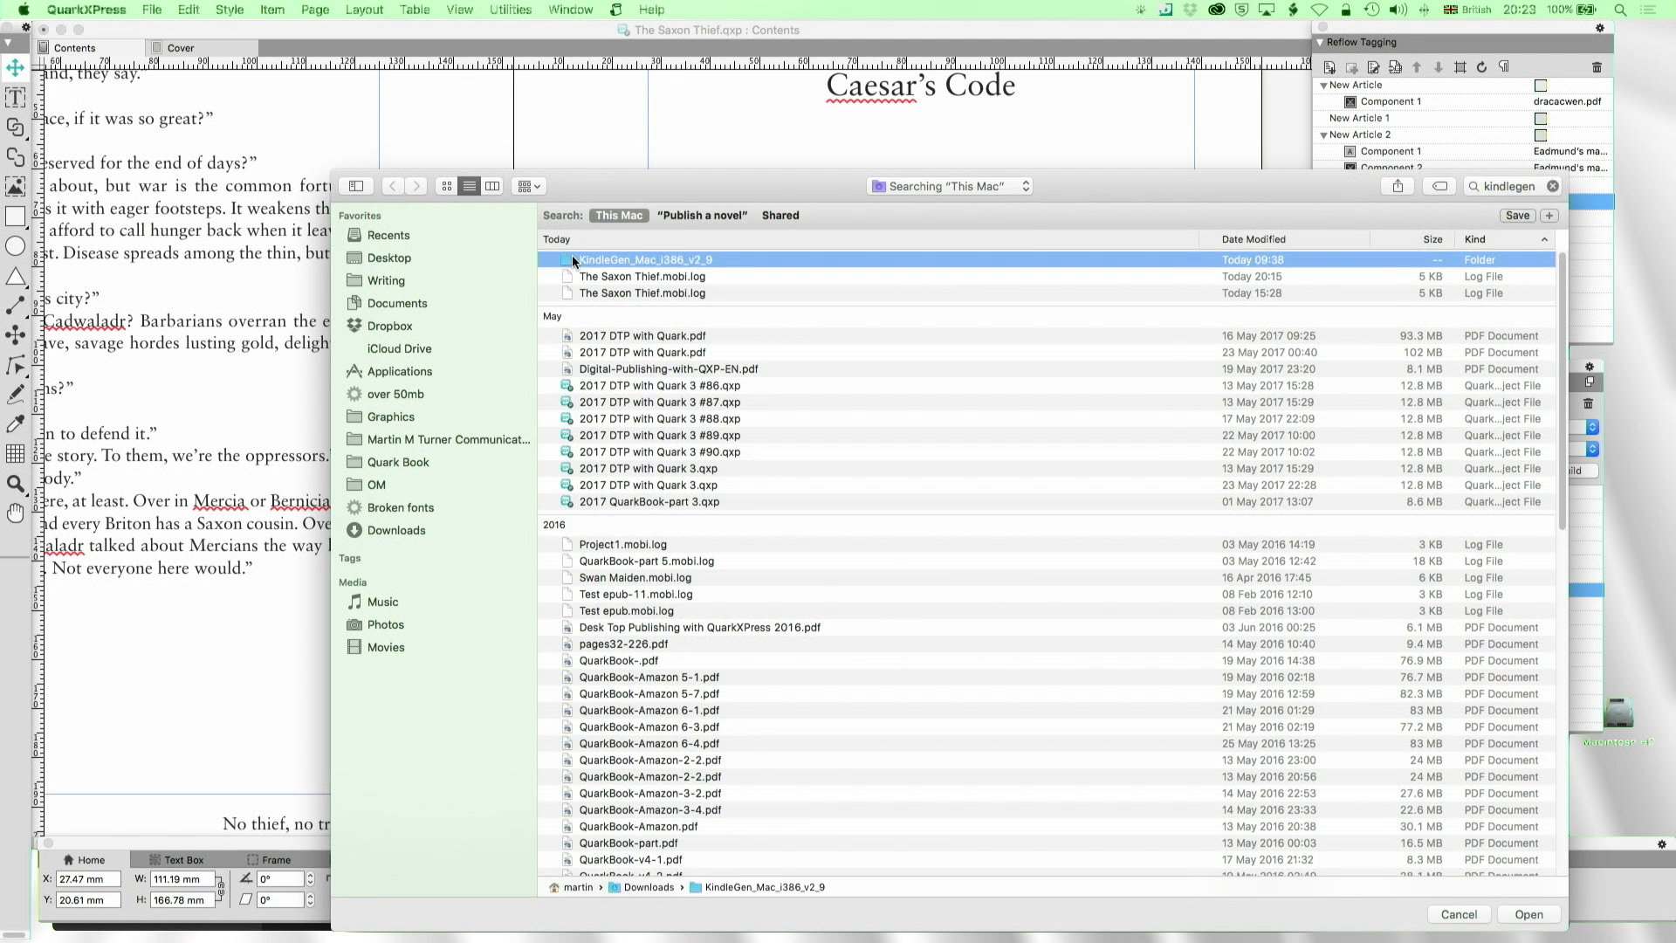
click(575, 318)
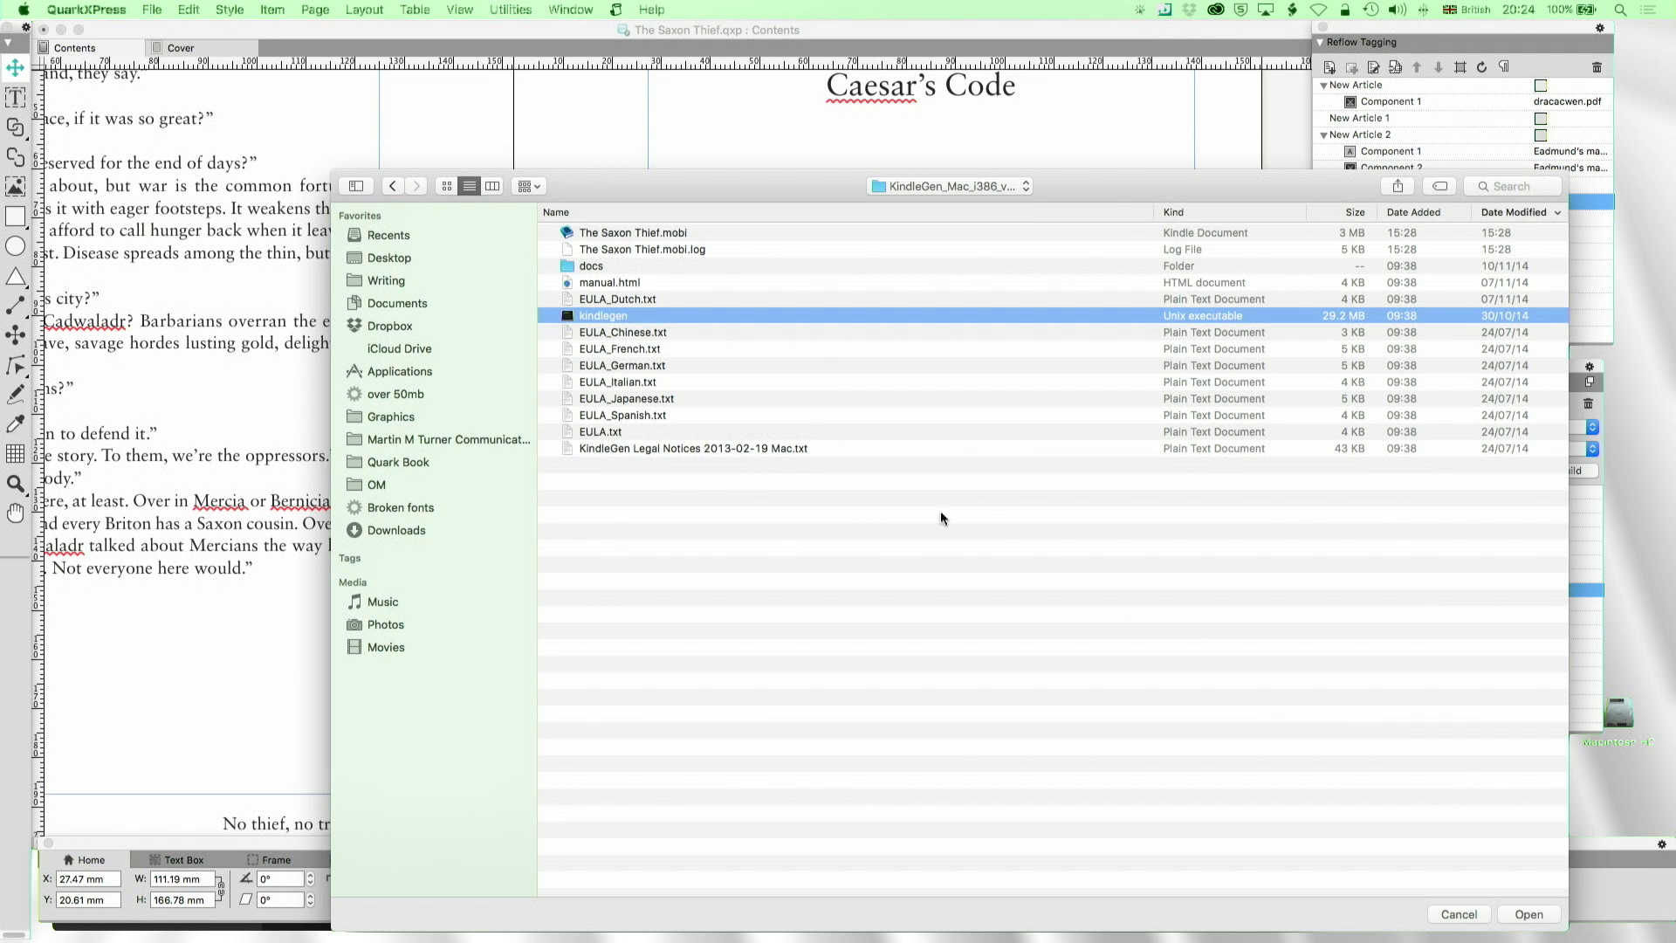
click(1528, 914)
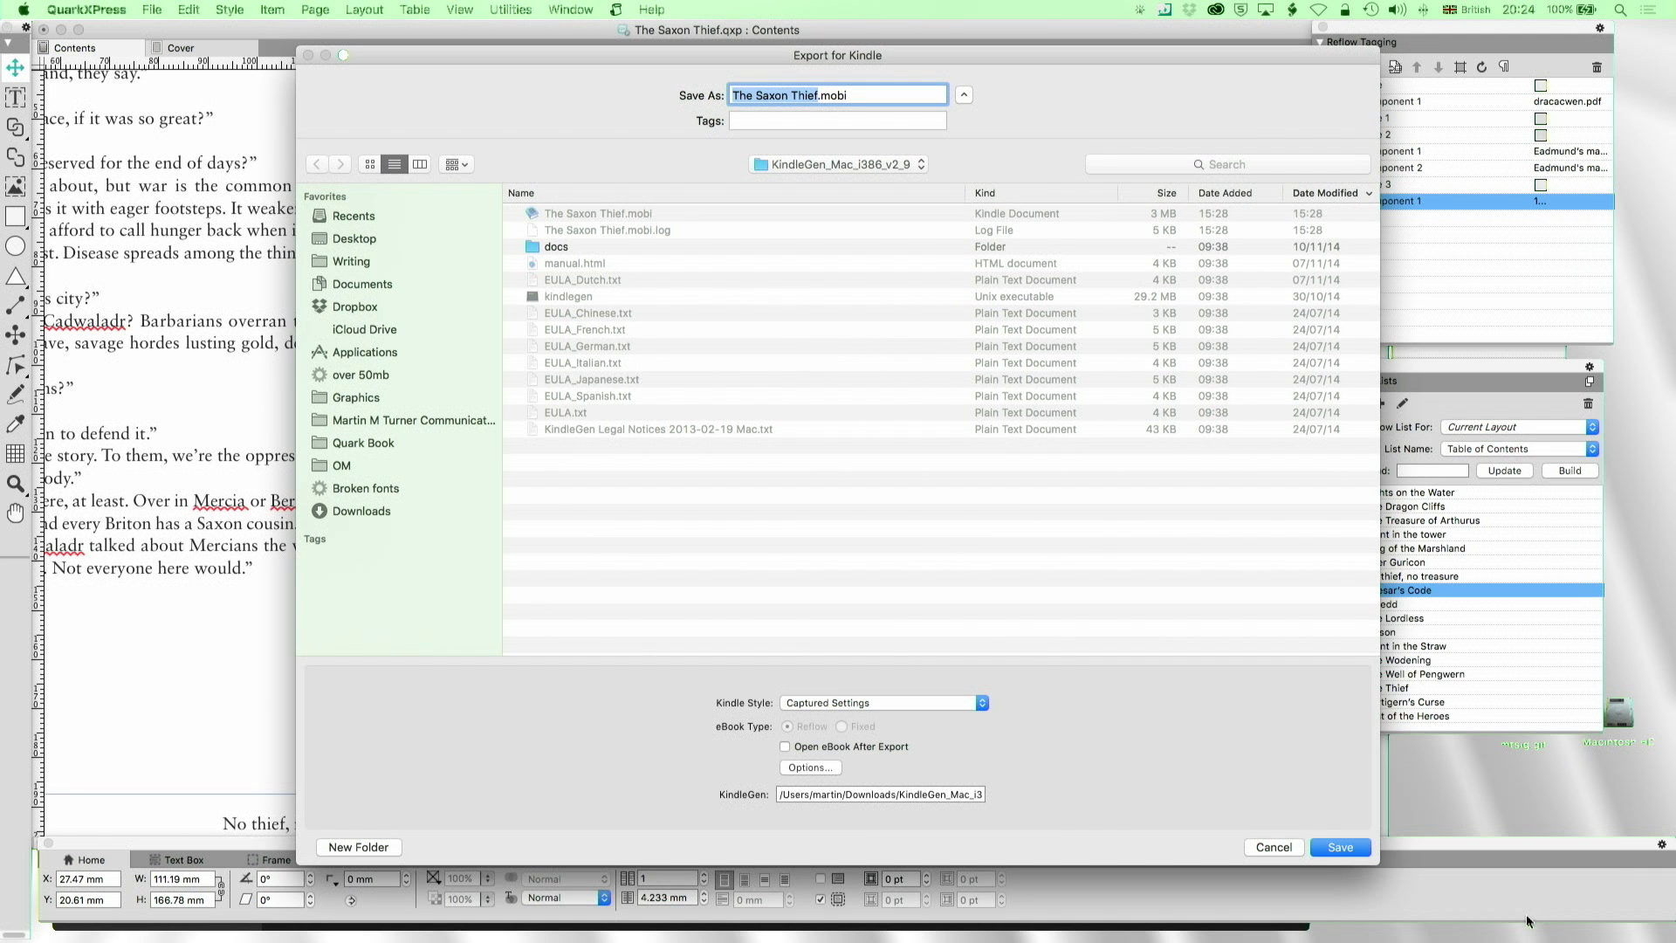
- Set the export destination to the Publish a novel folder and the Kindle style to Default Kindle Output Style
click(828, 165)
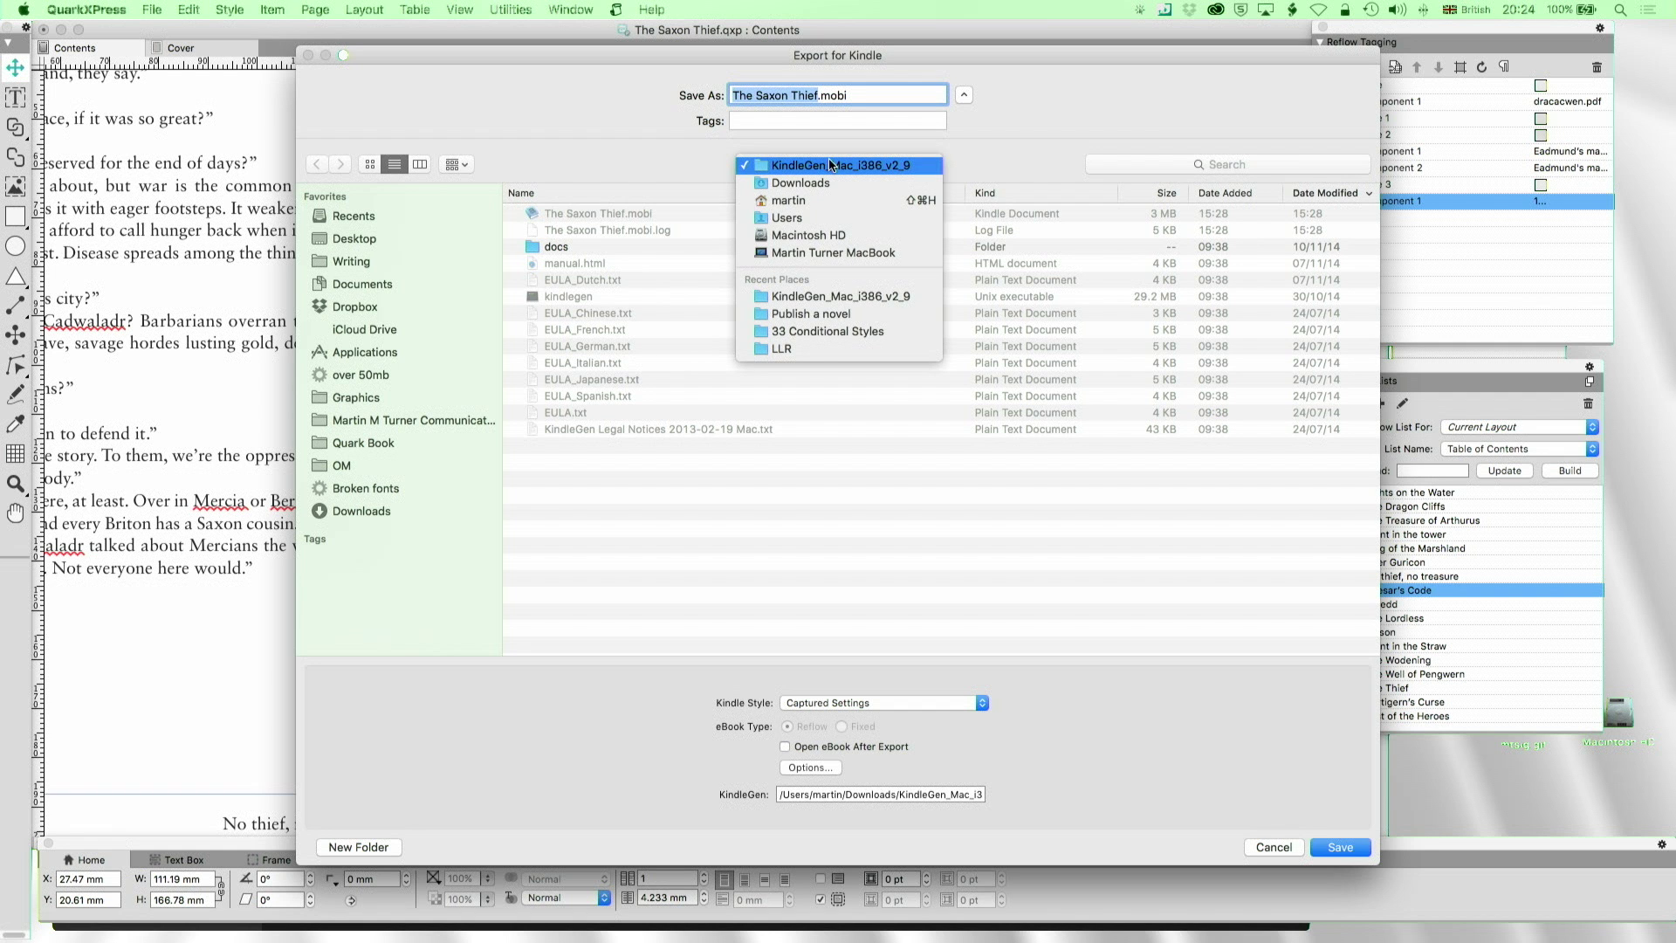
click(802, 314)
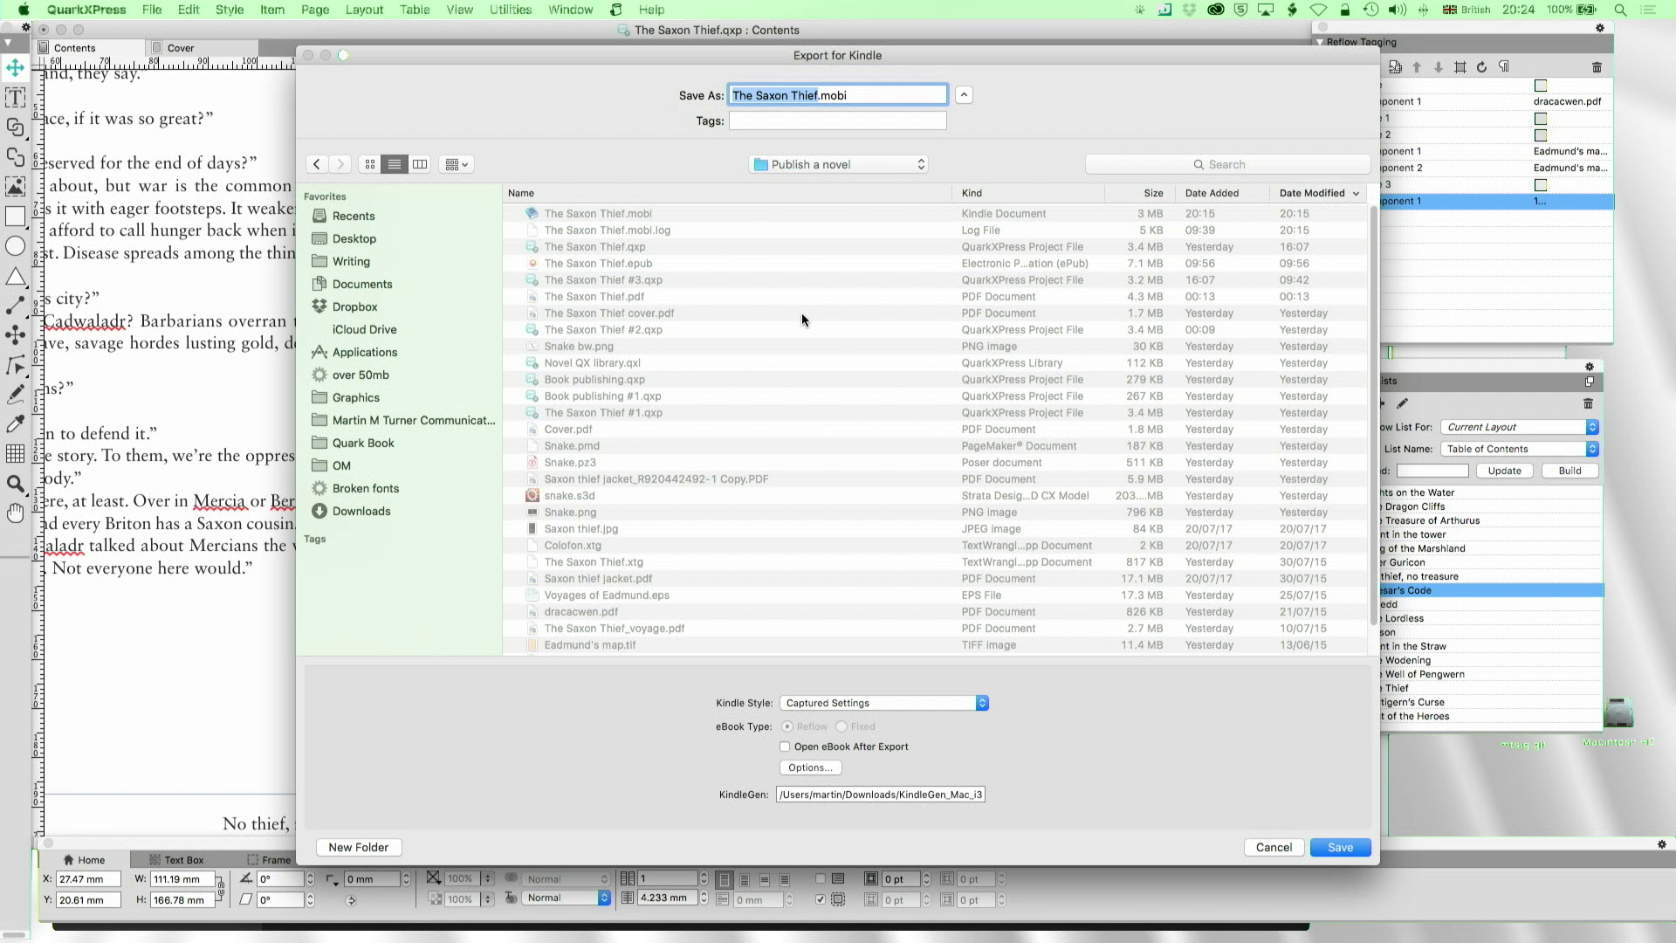
drag(1250, 59, 1139, 97)
drag(1445, 29, 1370, 42)
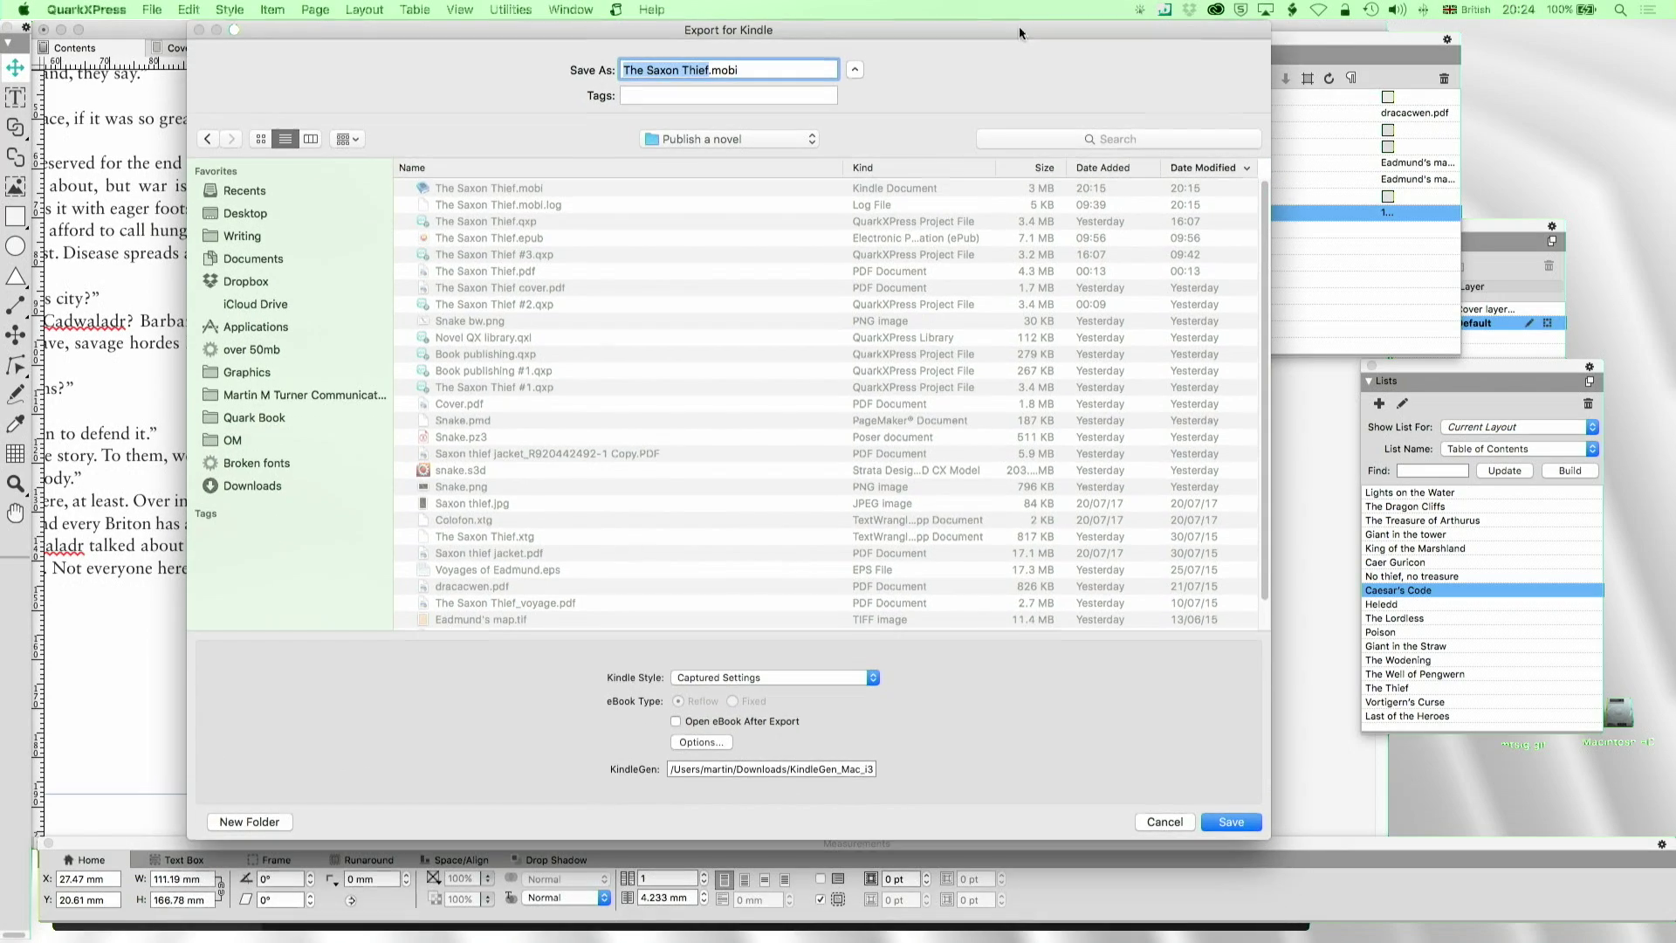
click(730, 679)
click(760, 693)
- In the Kindle export options, use a list for the table of contents and select the Table of Contents list
click(714, 742)
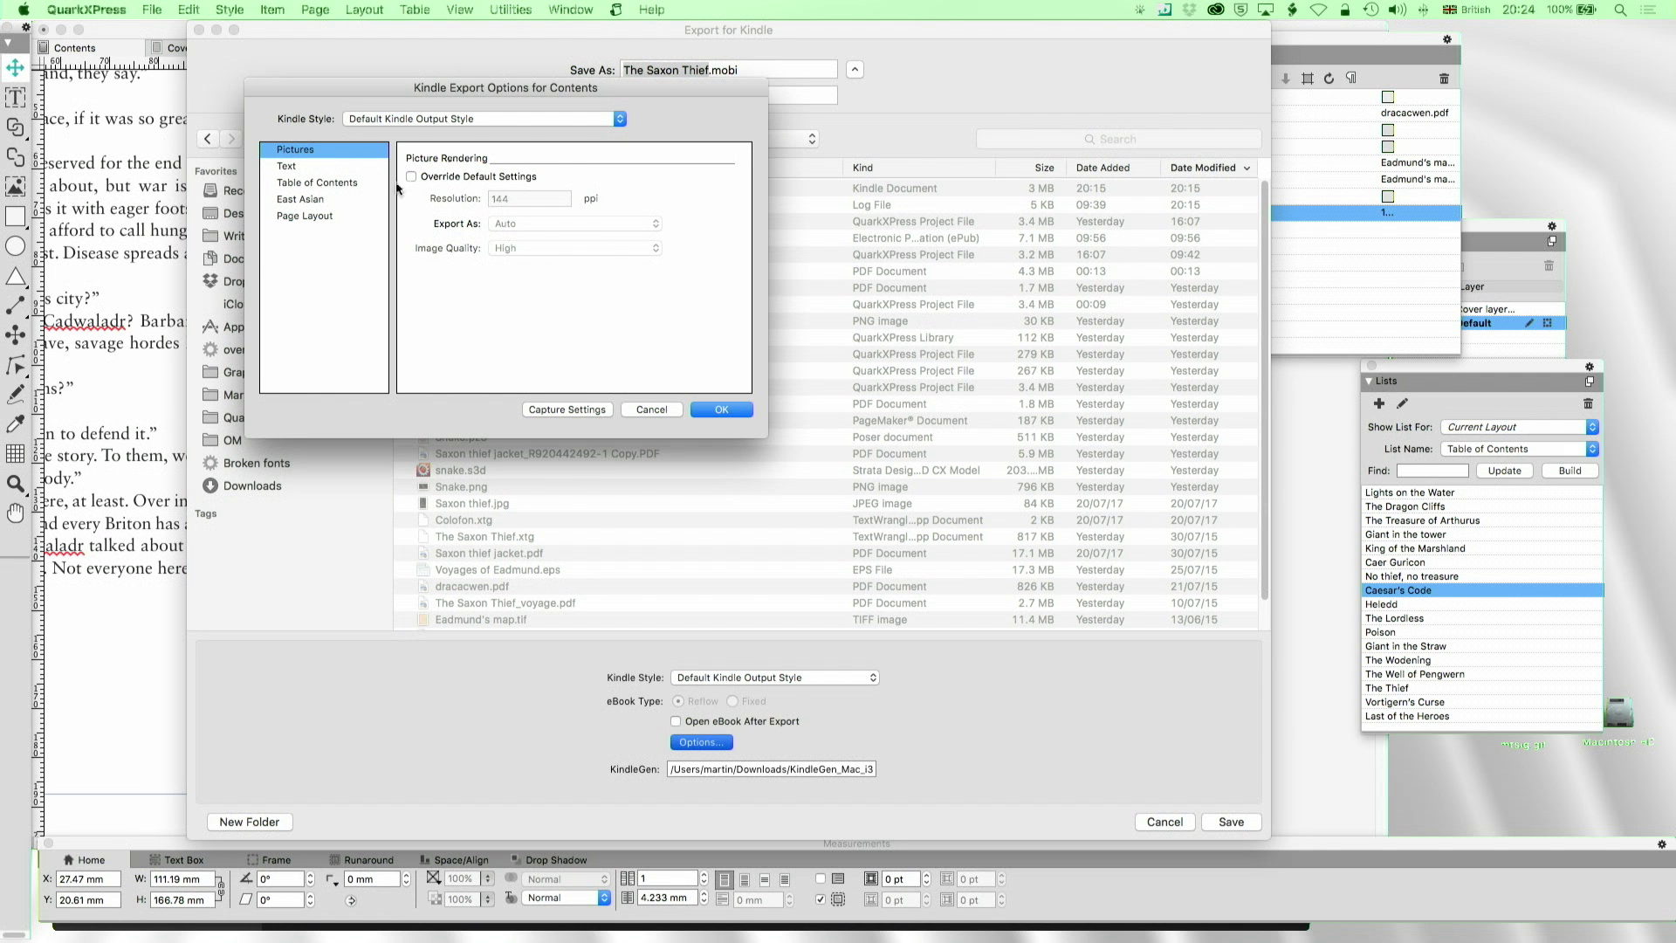
click(316, 166)
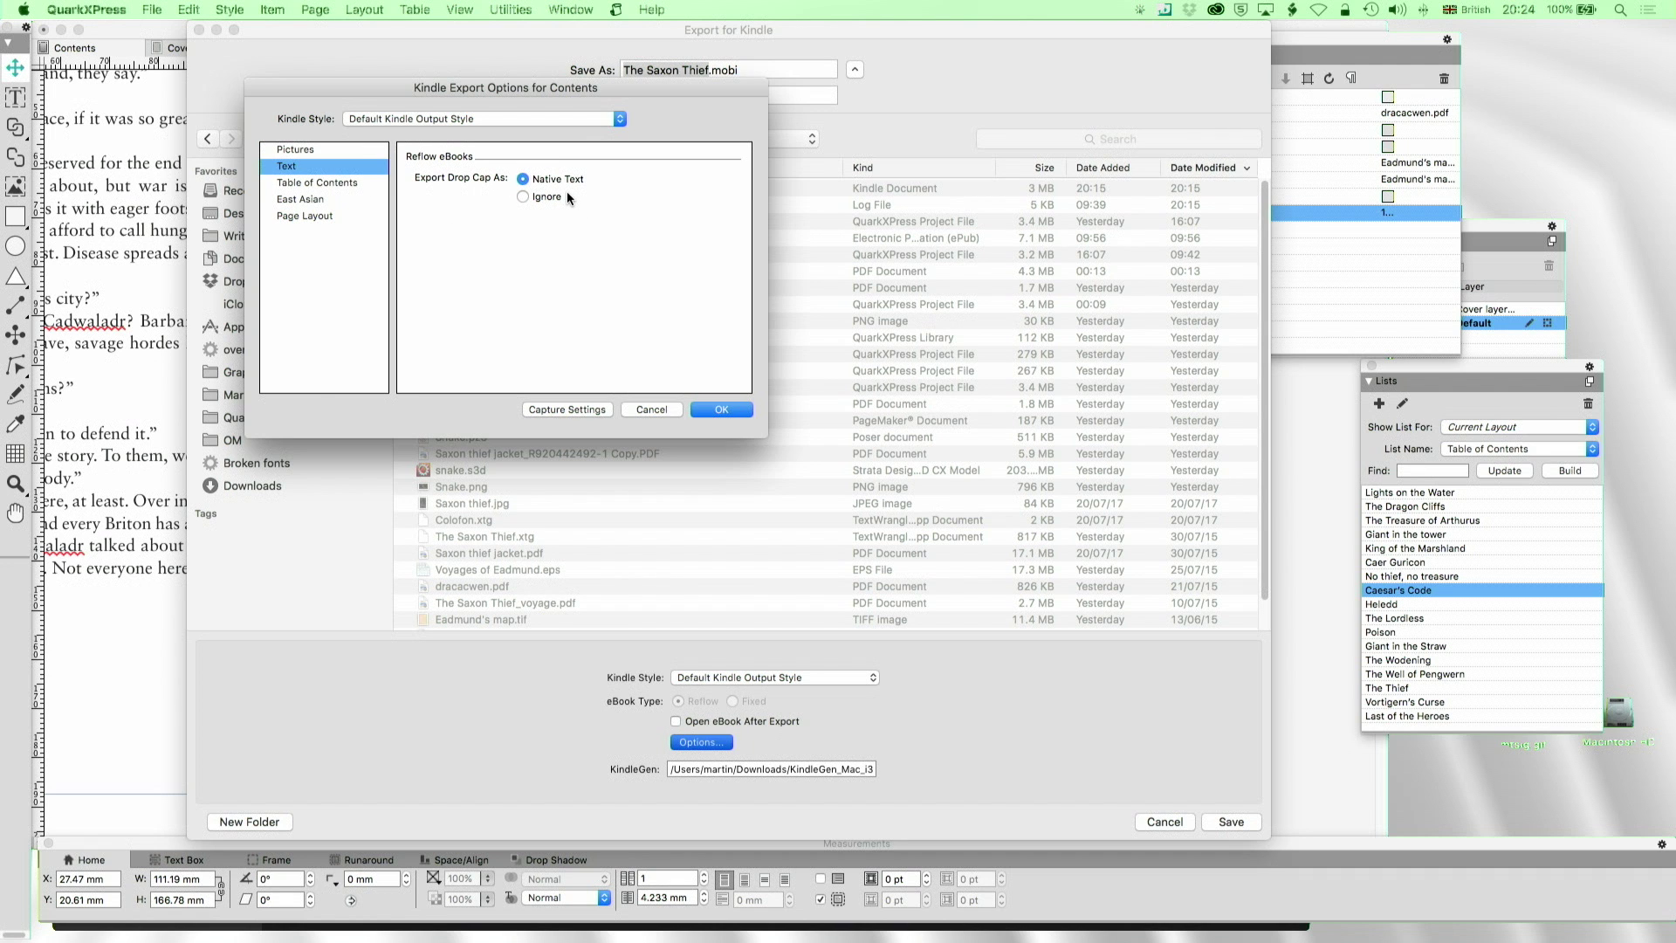
click(320, 184)
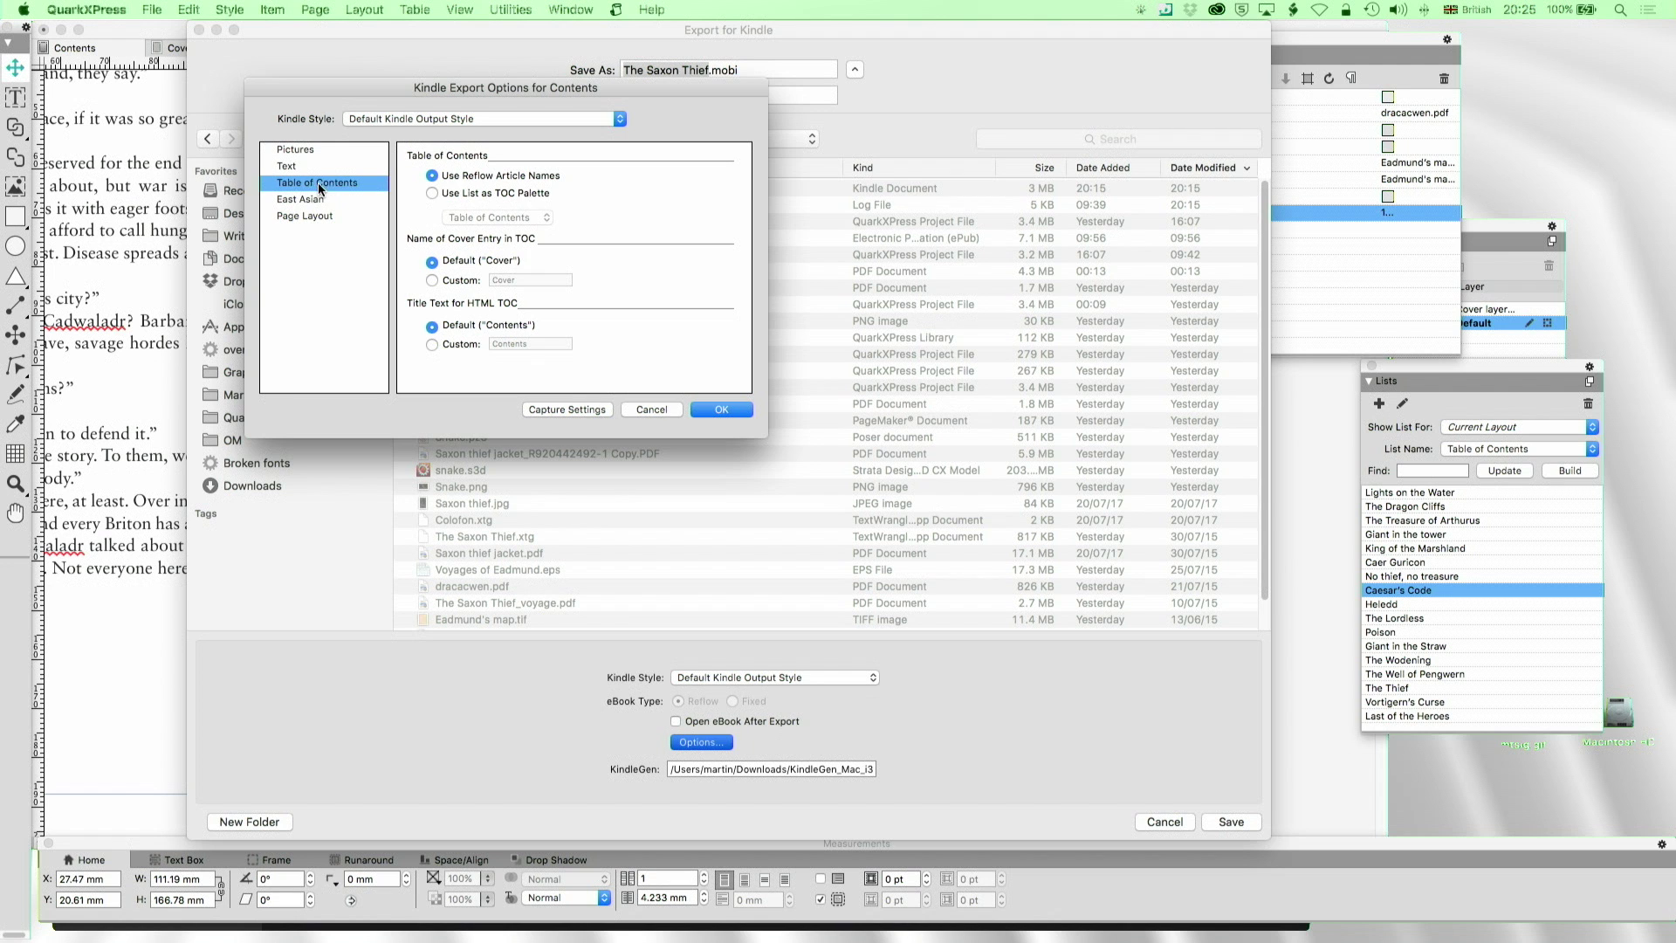
click(431, 194)
click(488, 217)
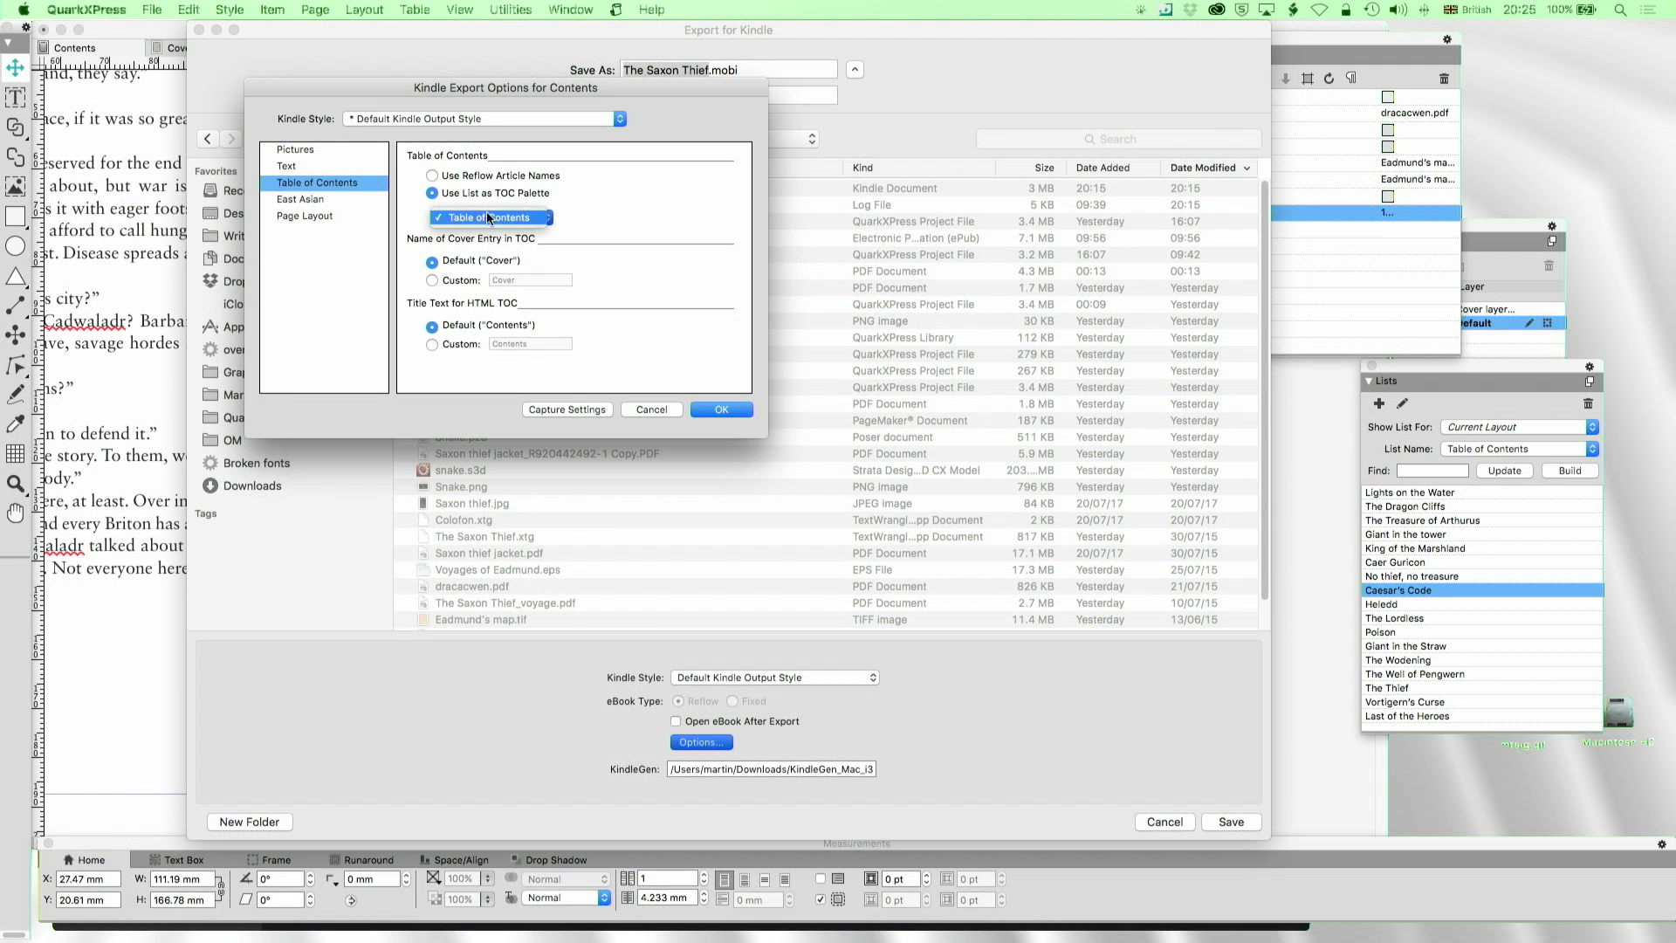
click(489, 218)
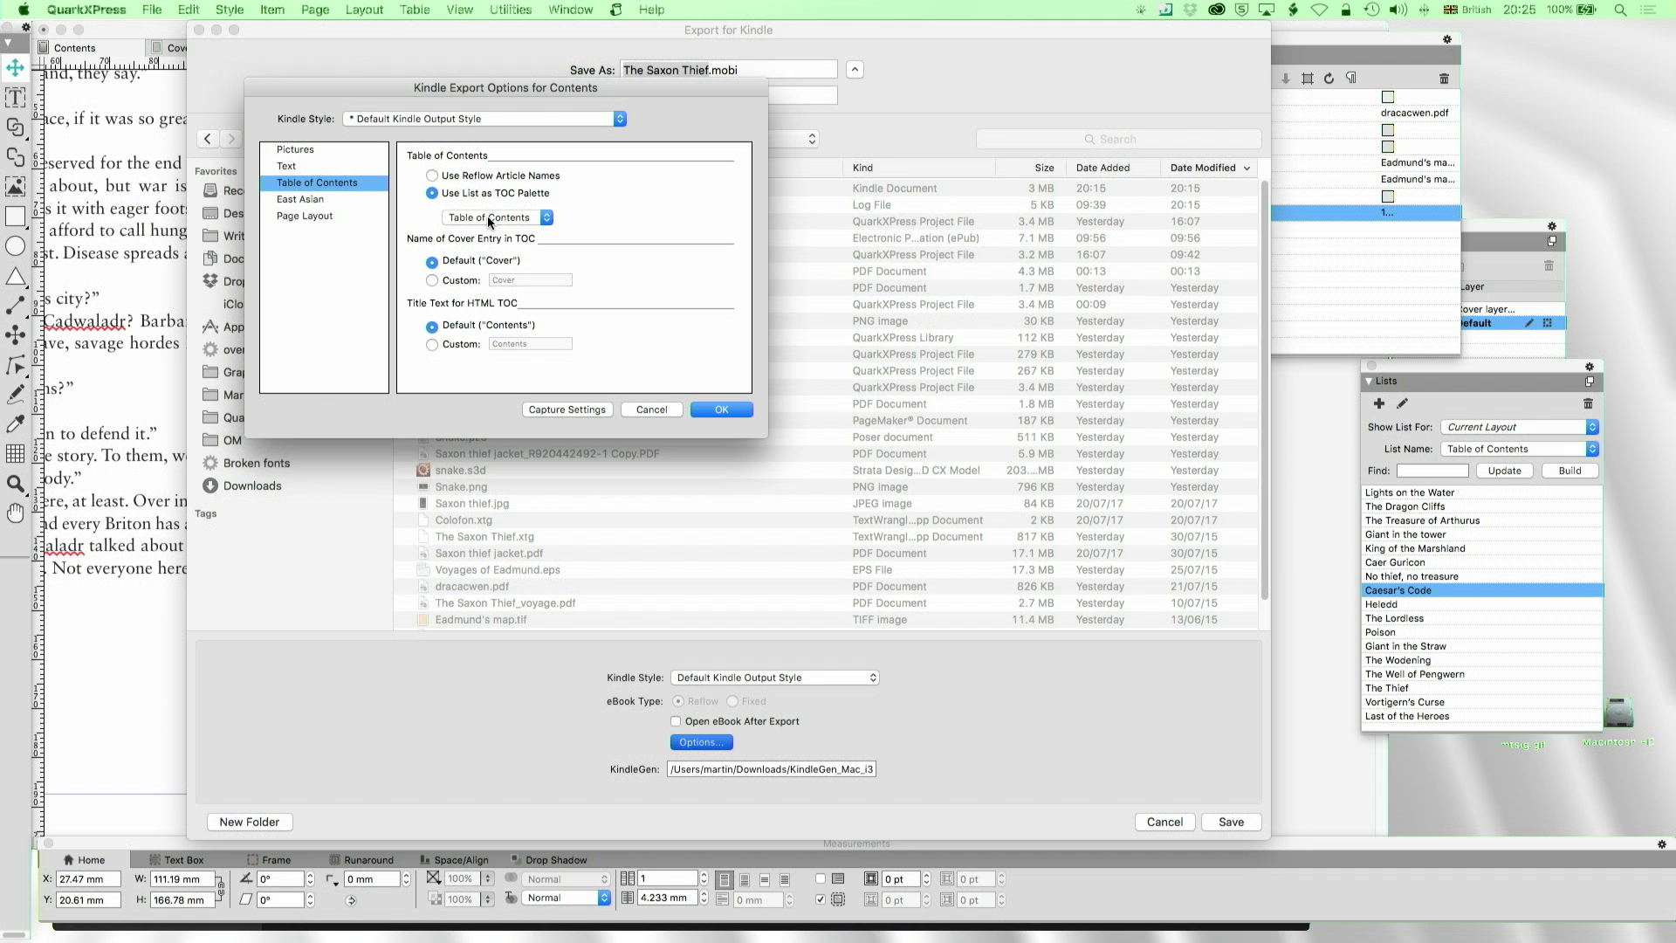
- Review the East Asian and page layout options, keep footnotes on Export at End, and apply the export options
click(330, 199)
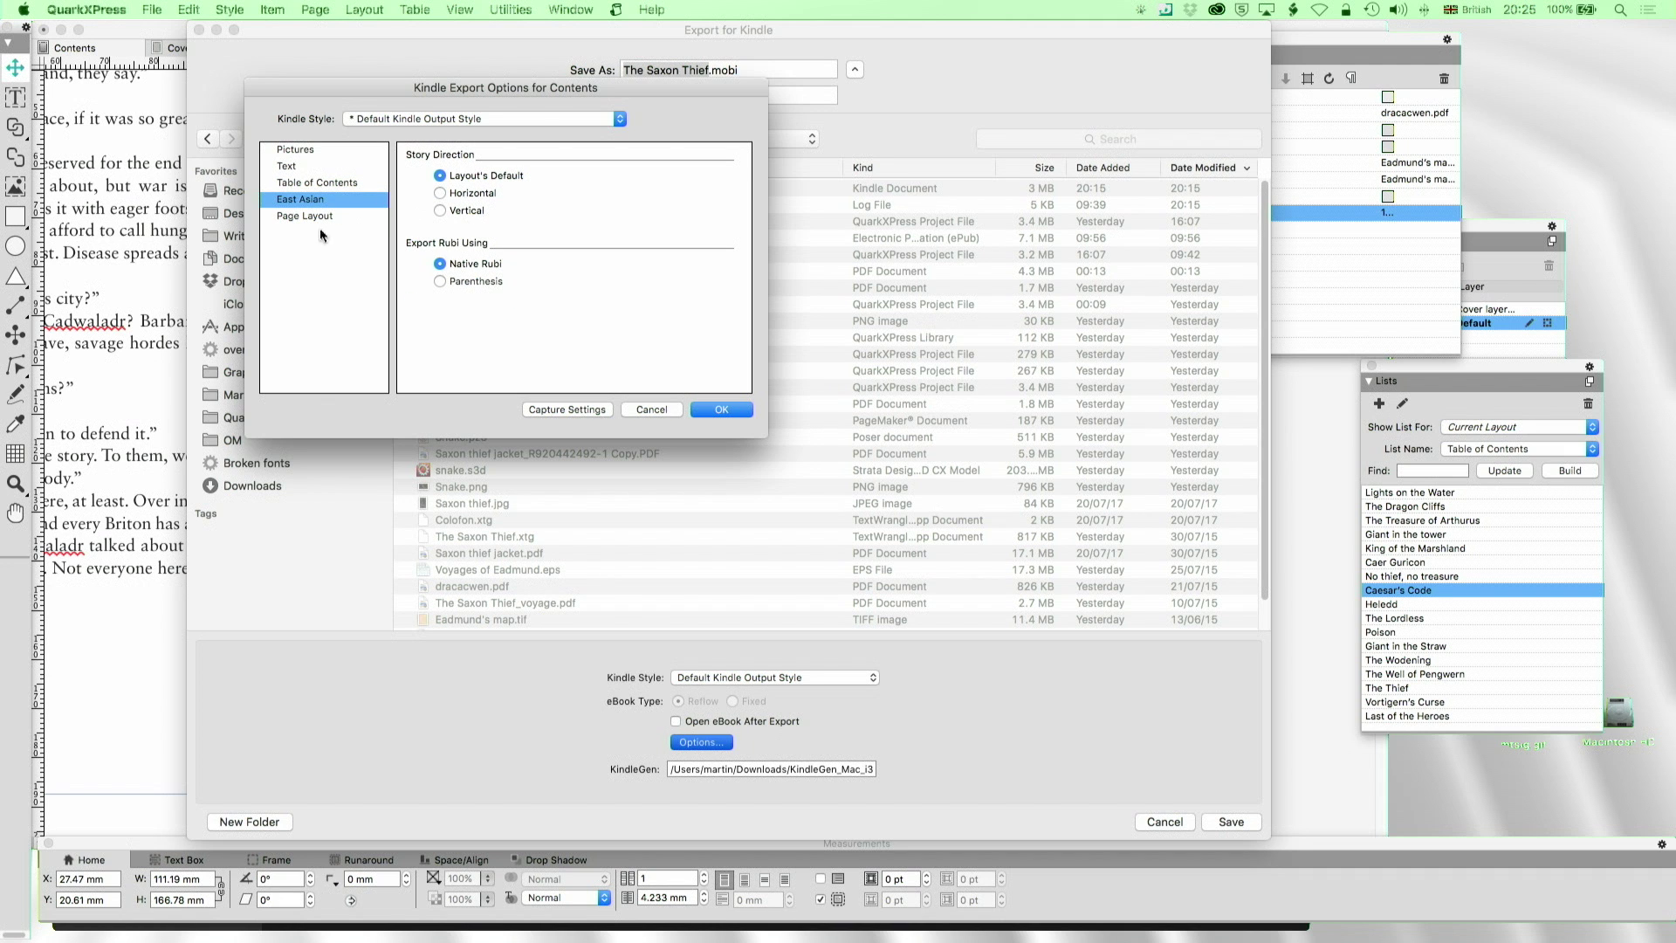
click(320, 217)
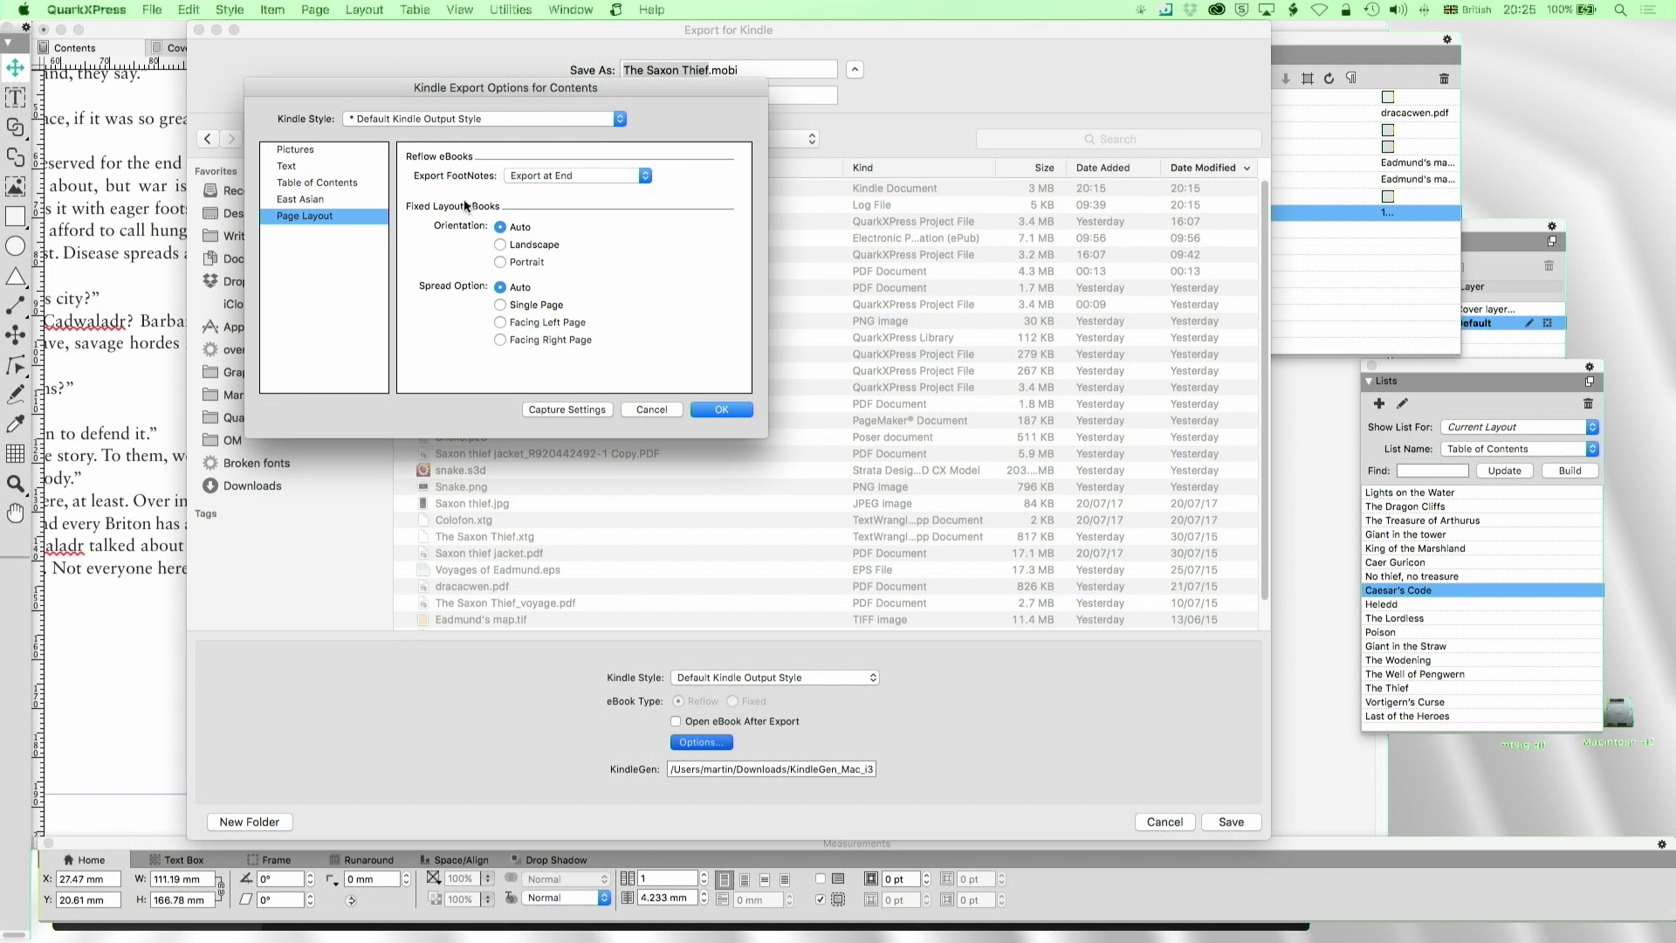
click(564, 178)
click(580, 176)
click(725, 410)
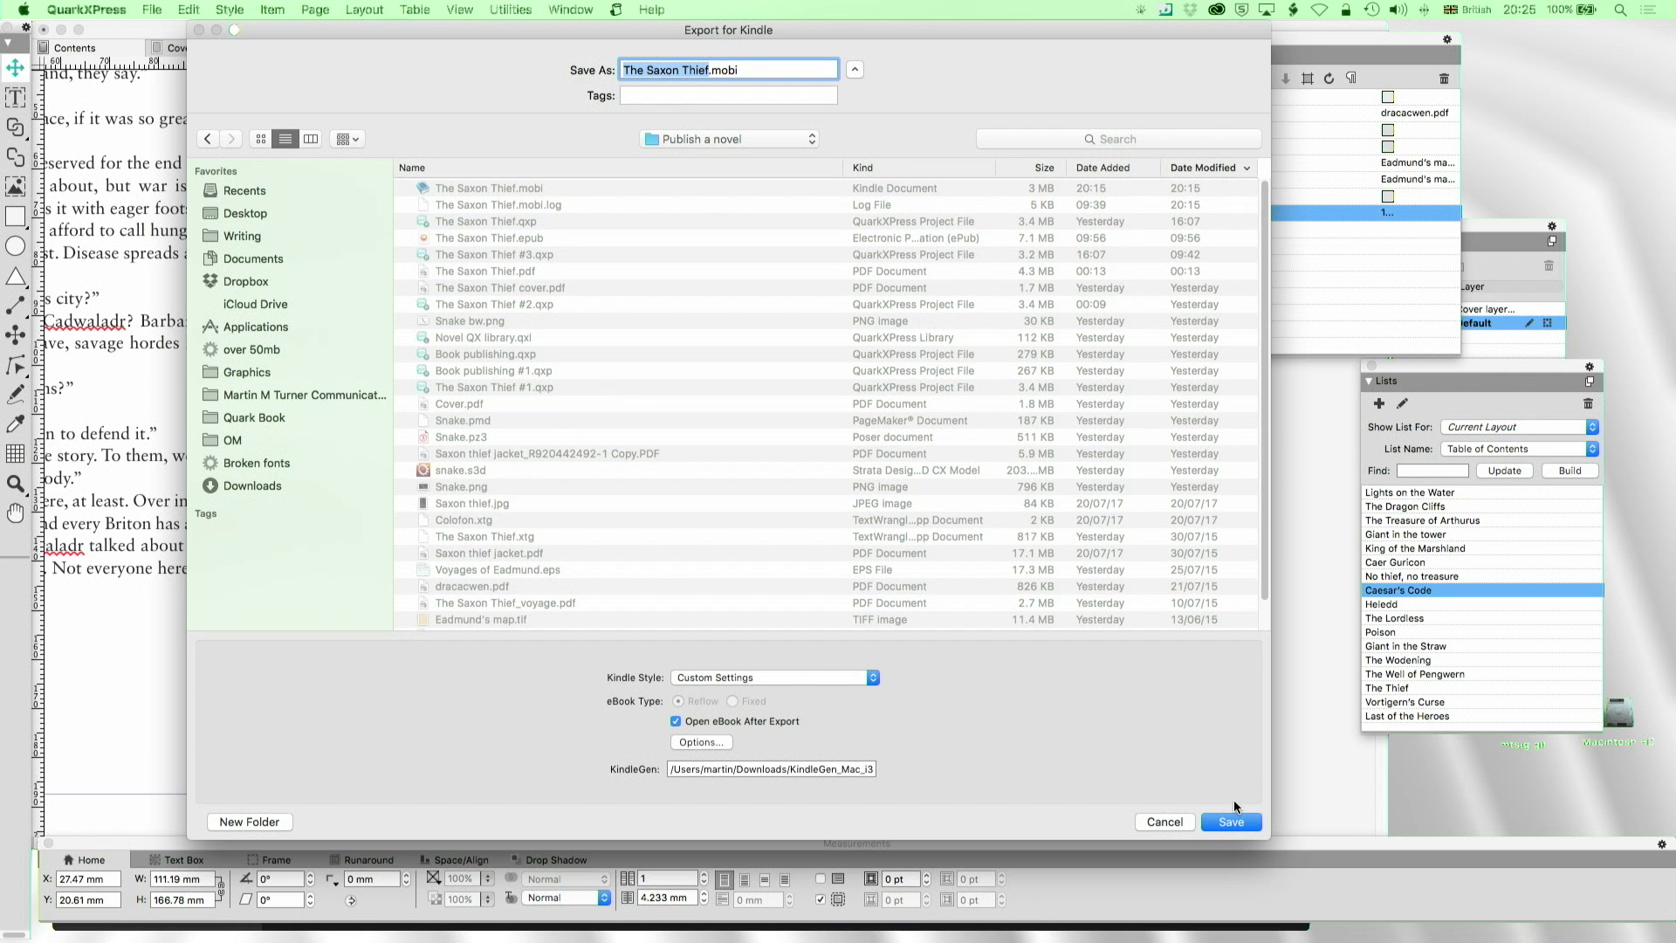
- Export The Saxon Thief.mobi with Open eBook After Export enabled, replacing the existing file and allowing font collection
click(1231, 821)
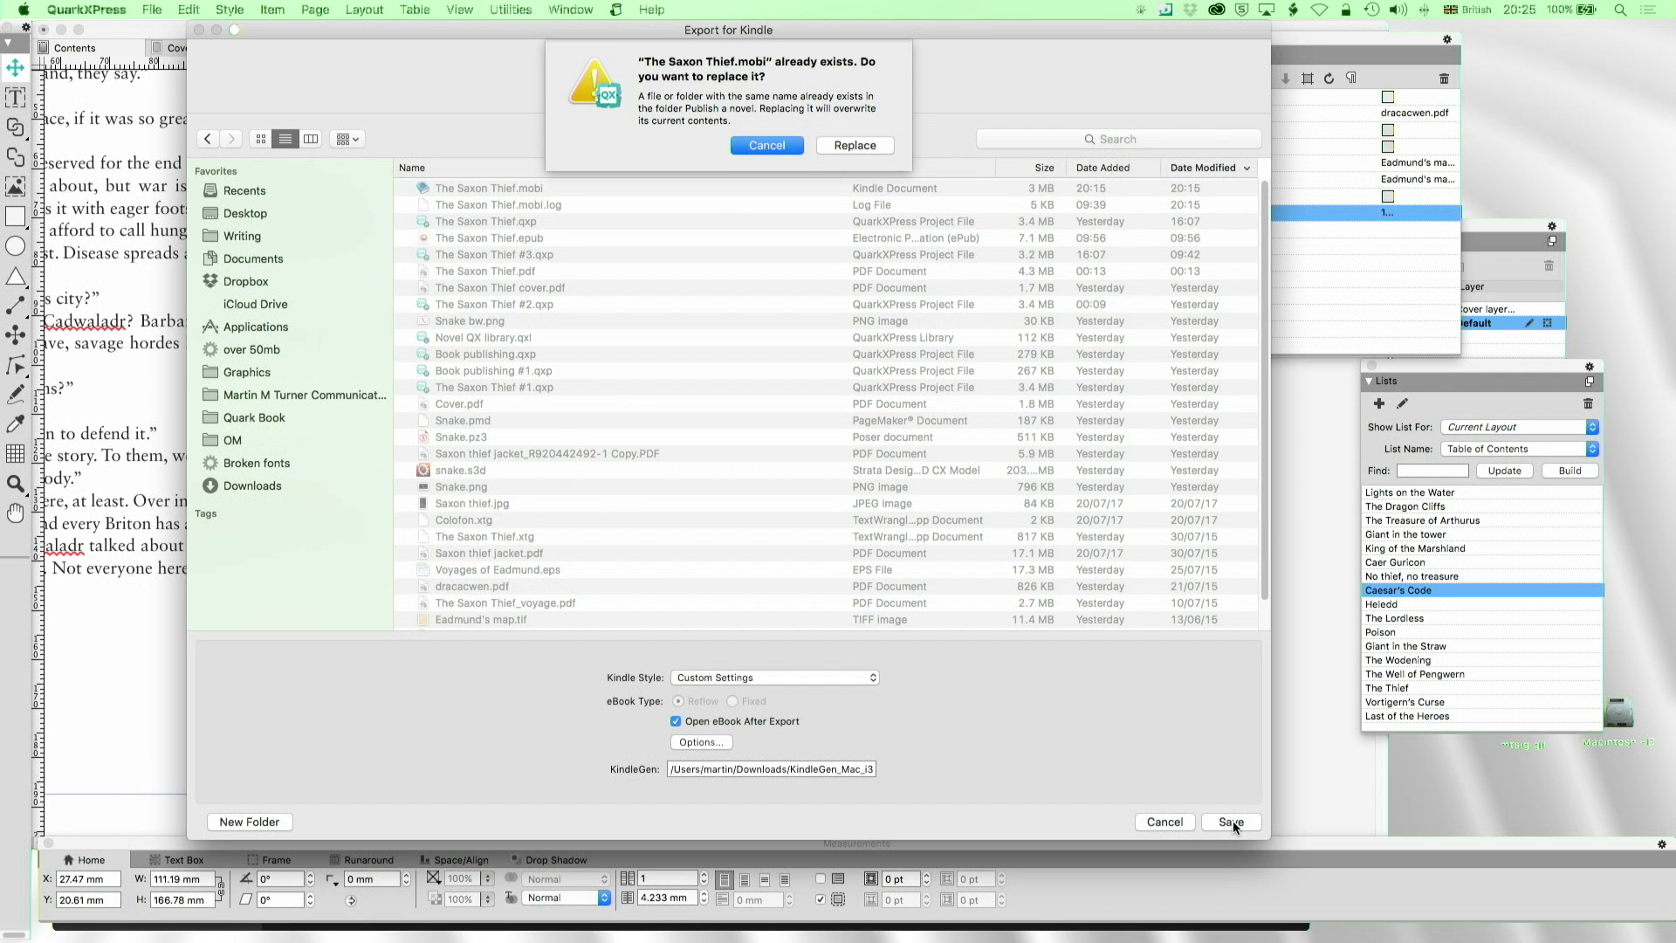
click(863, 144)
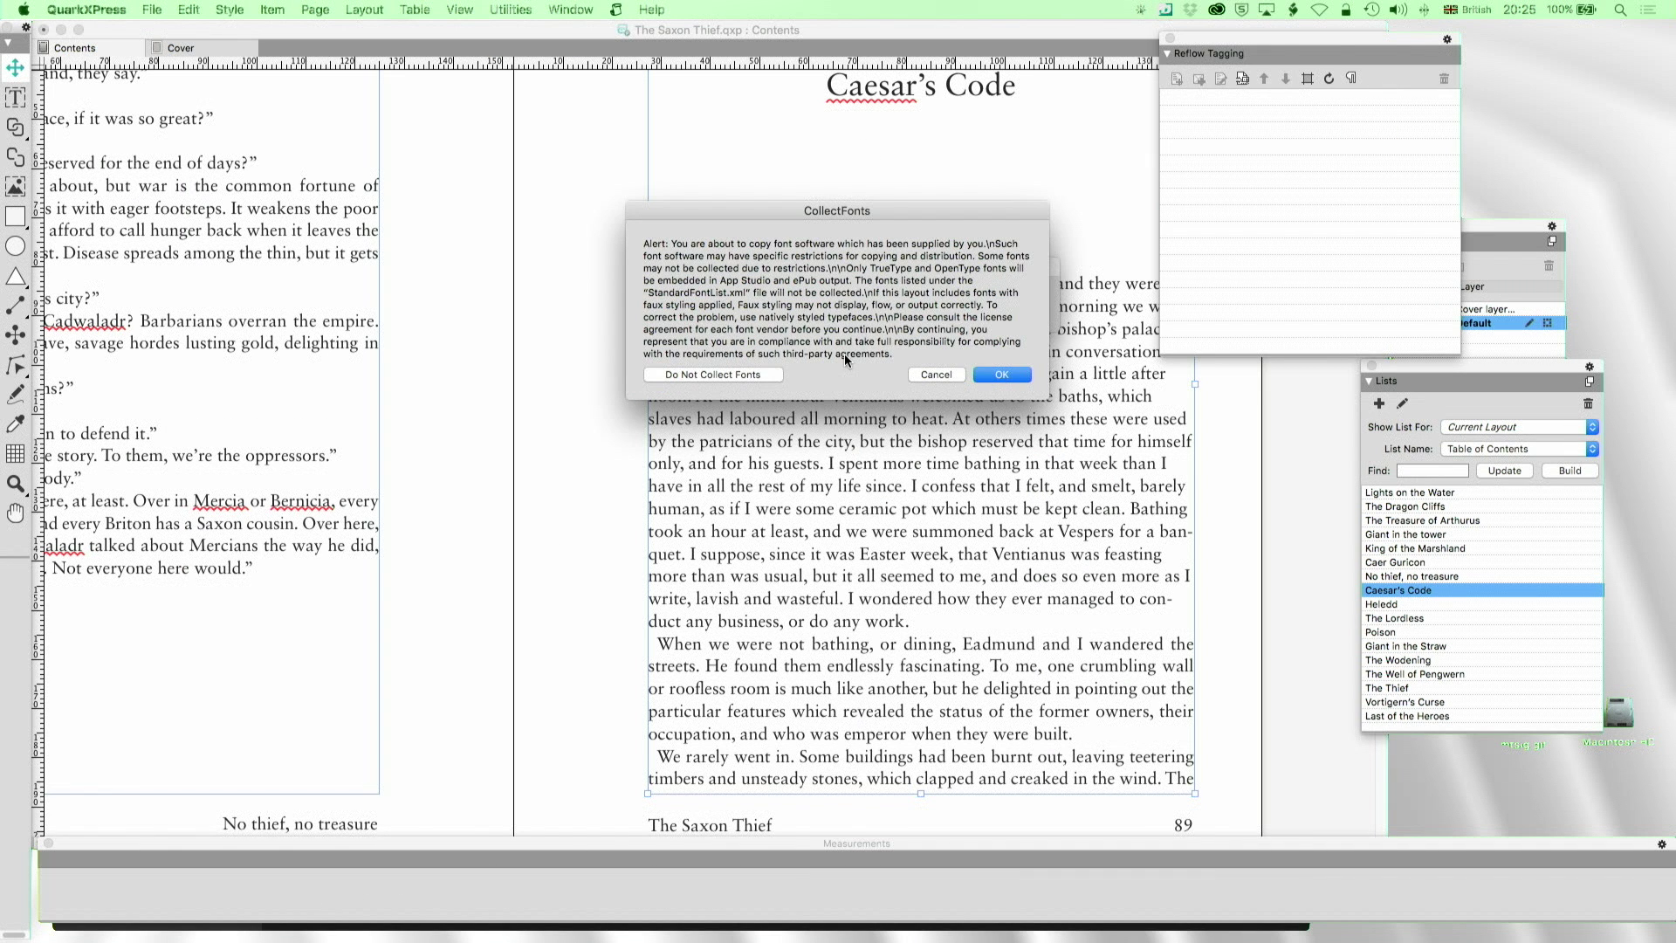
click(999, 378)
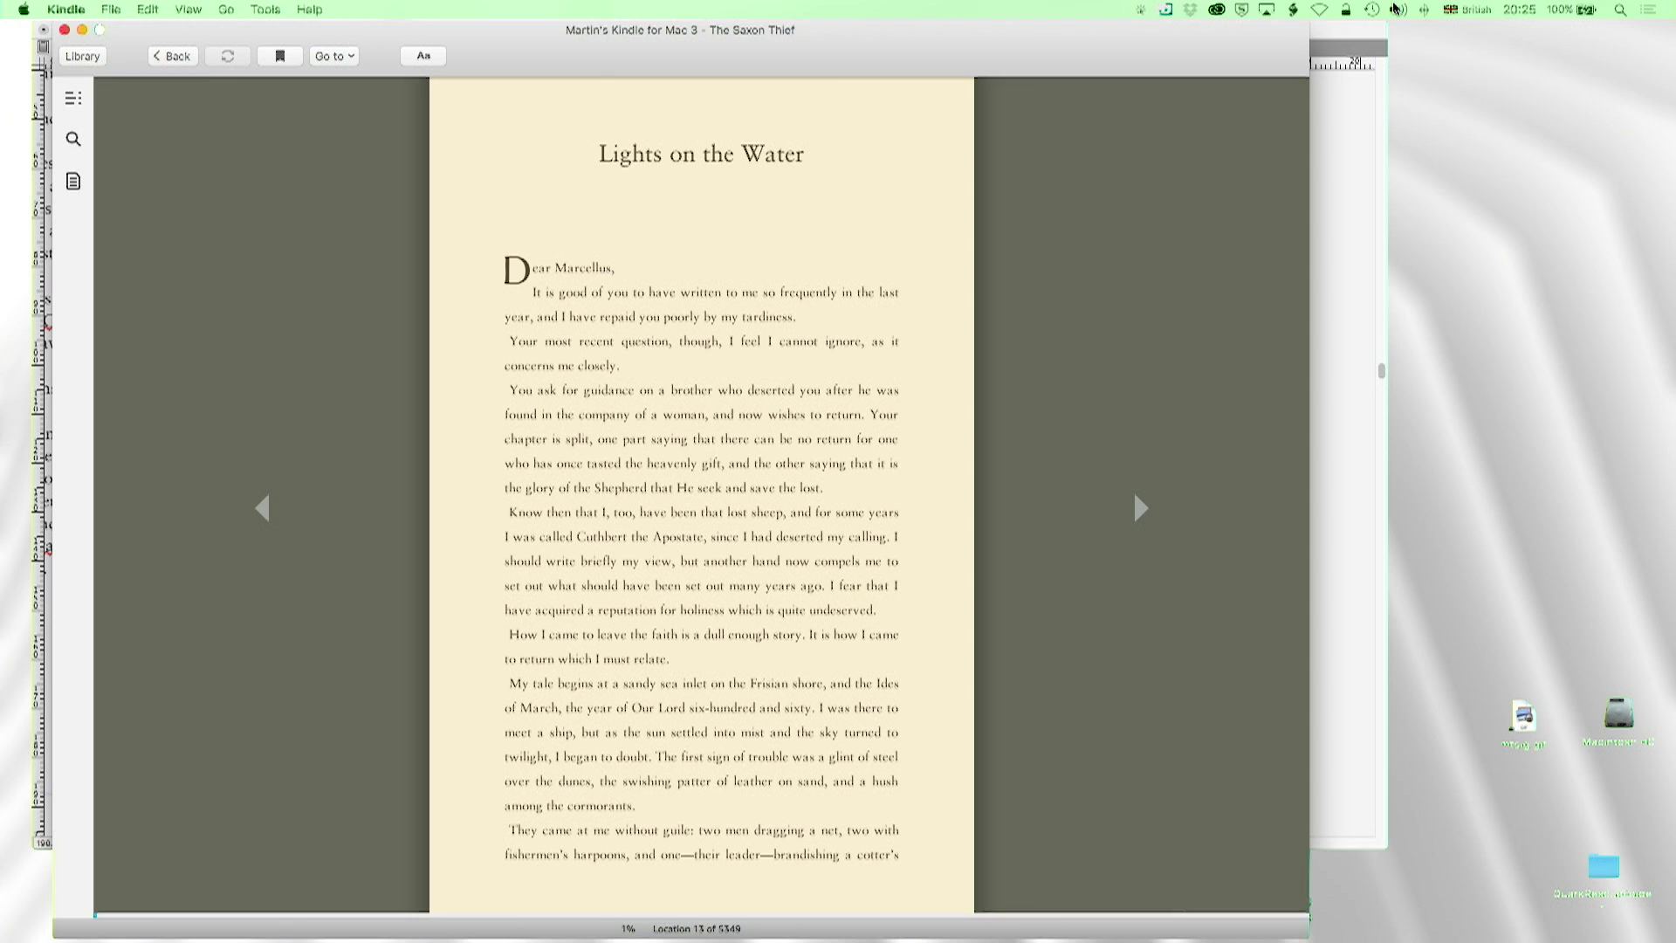
- Page back from the first chapter to Eadmund's map in the exported Kindle book
scroll(720, 235, up, 1)
scroll(688, 191, up, 1)
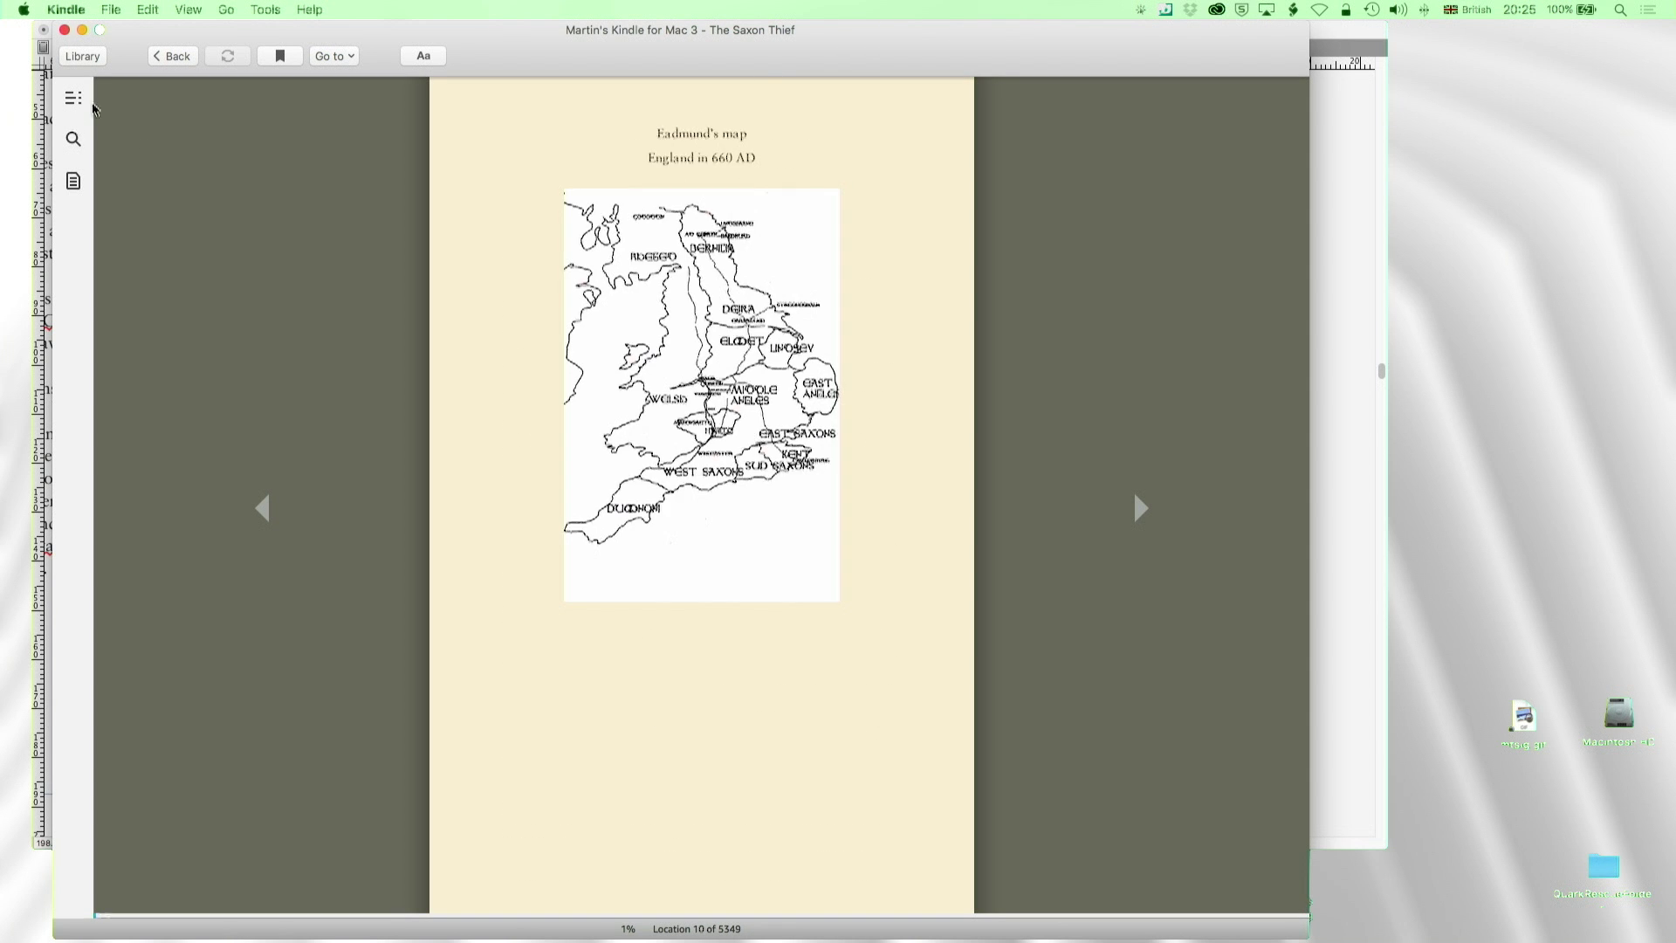
- Show the book's table of contents and check its links to Cover, Lights on the Water and The Dragon Cliffs
click(74, 98)
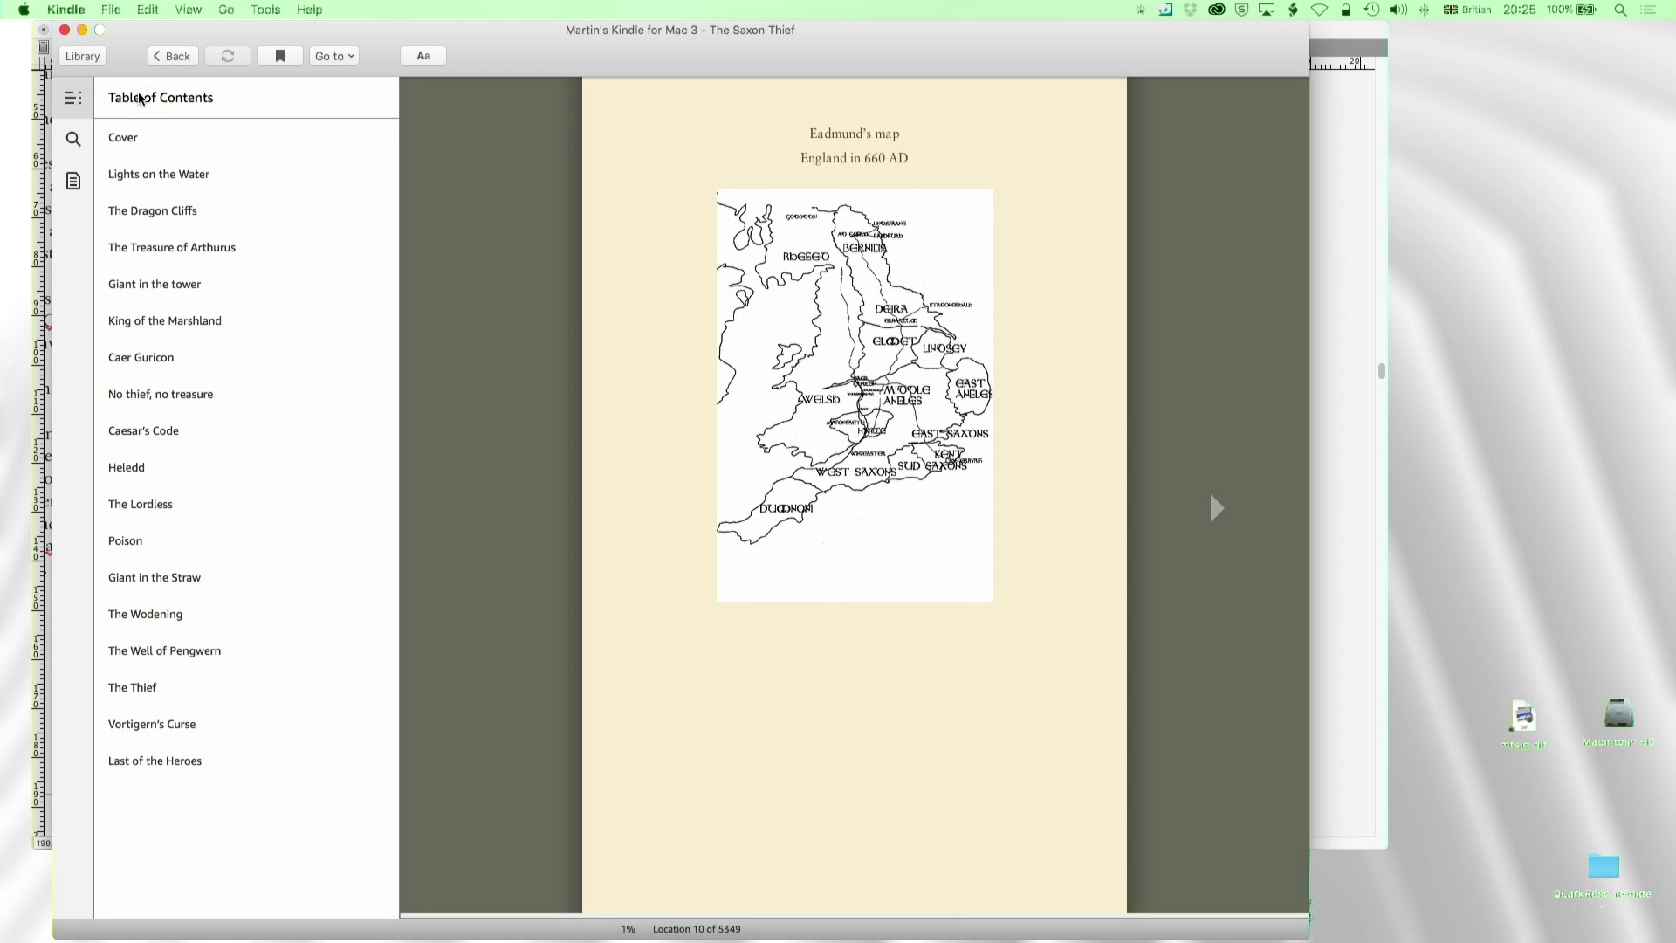
click(127, 134)
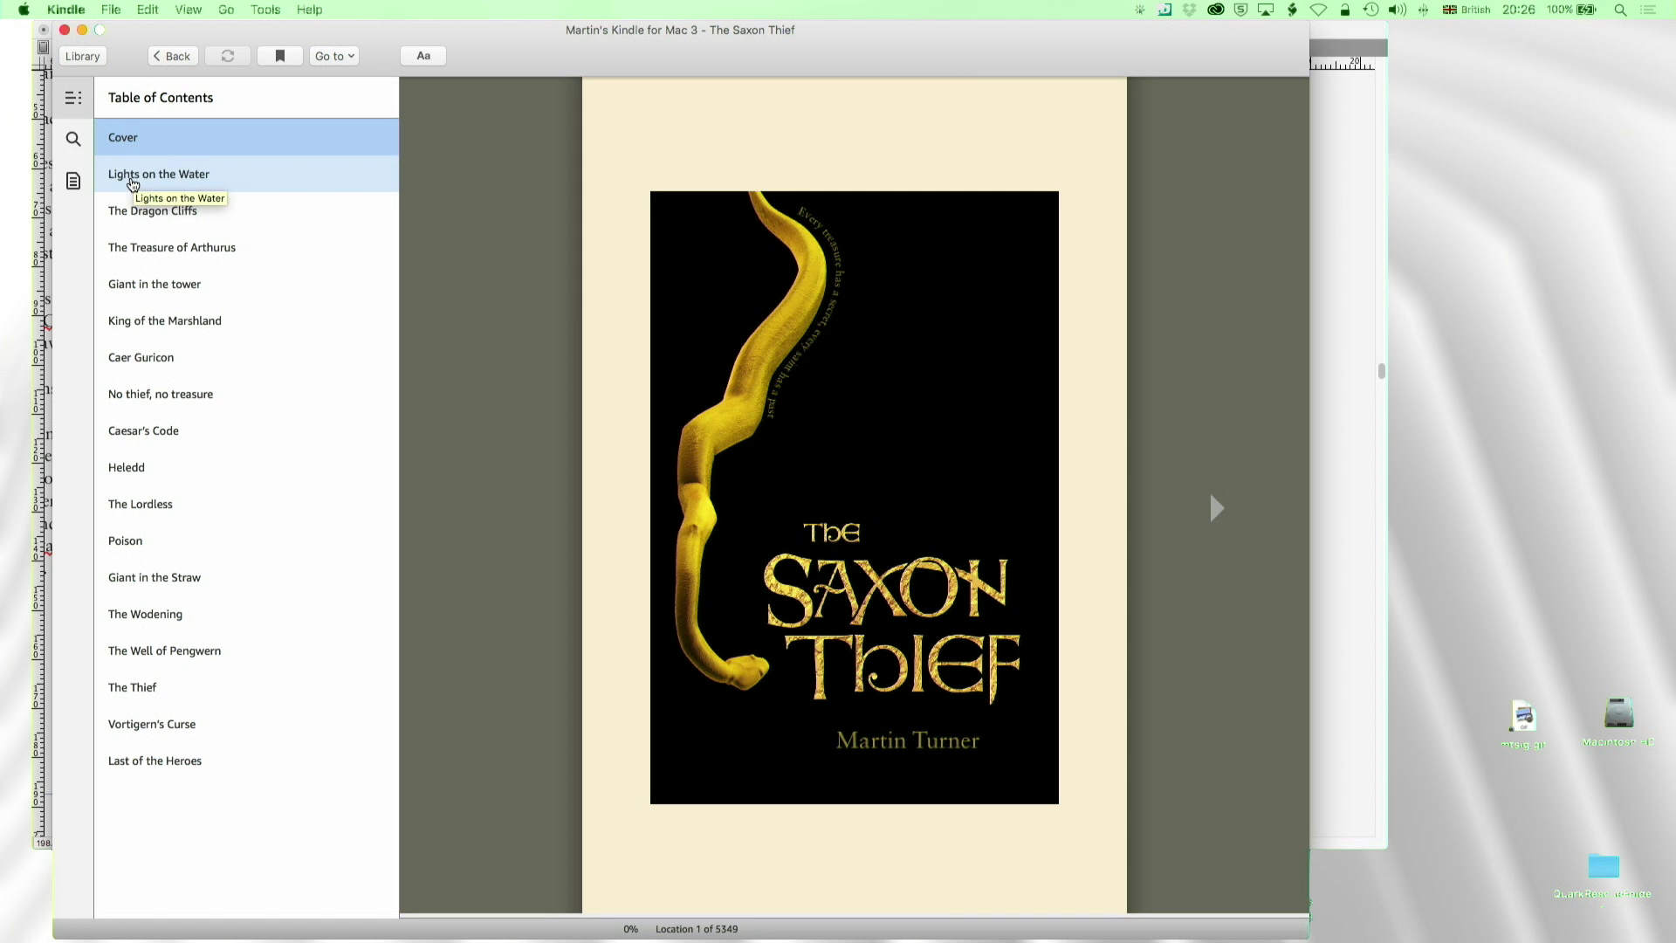
click(137, 172)
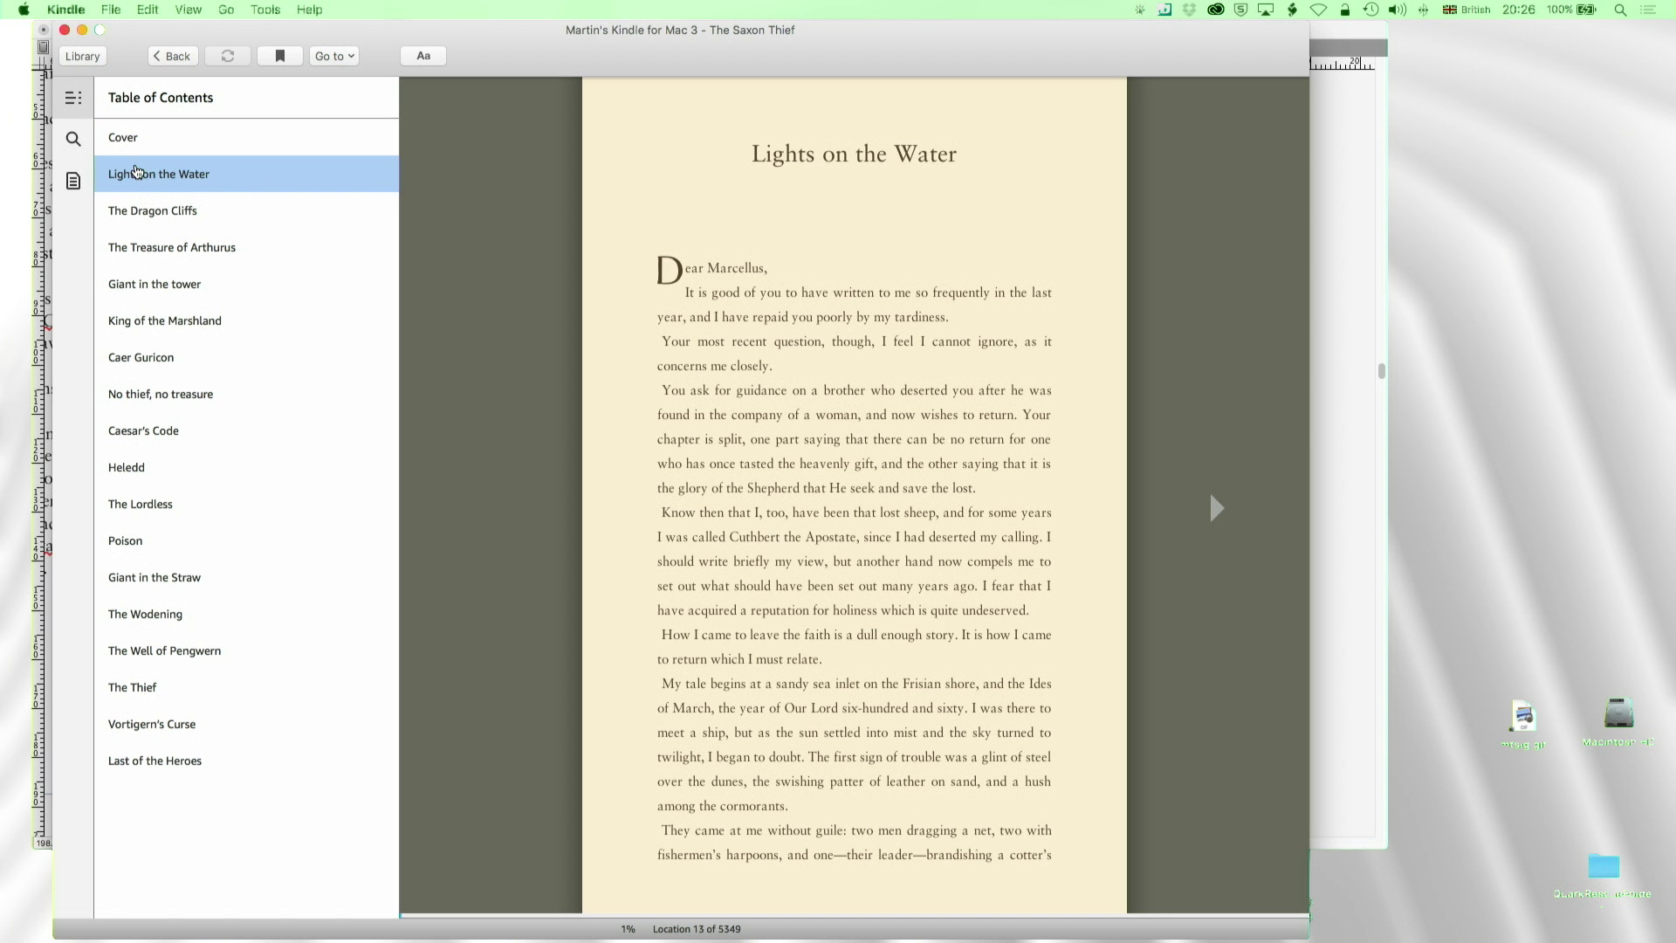
click(137, 214)
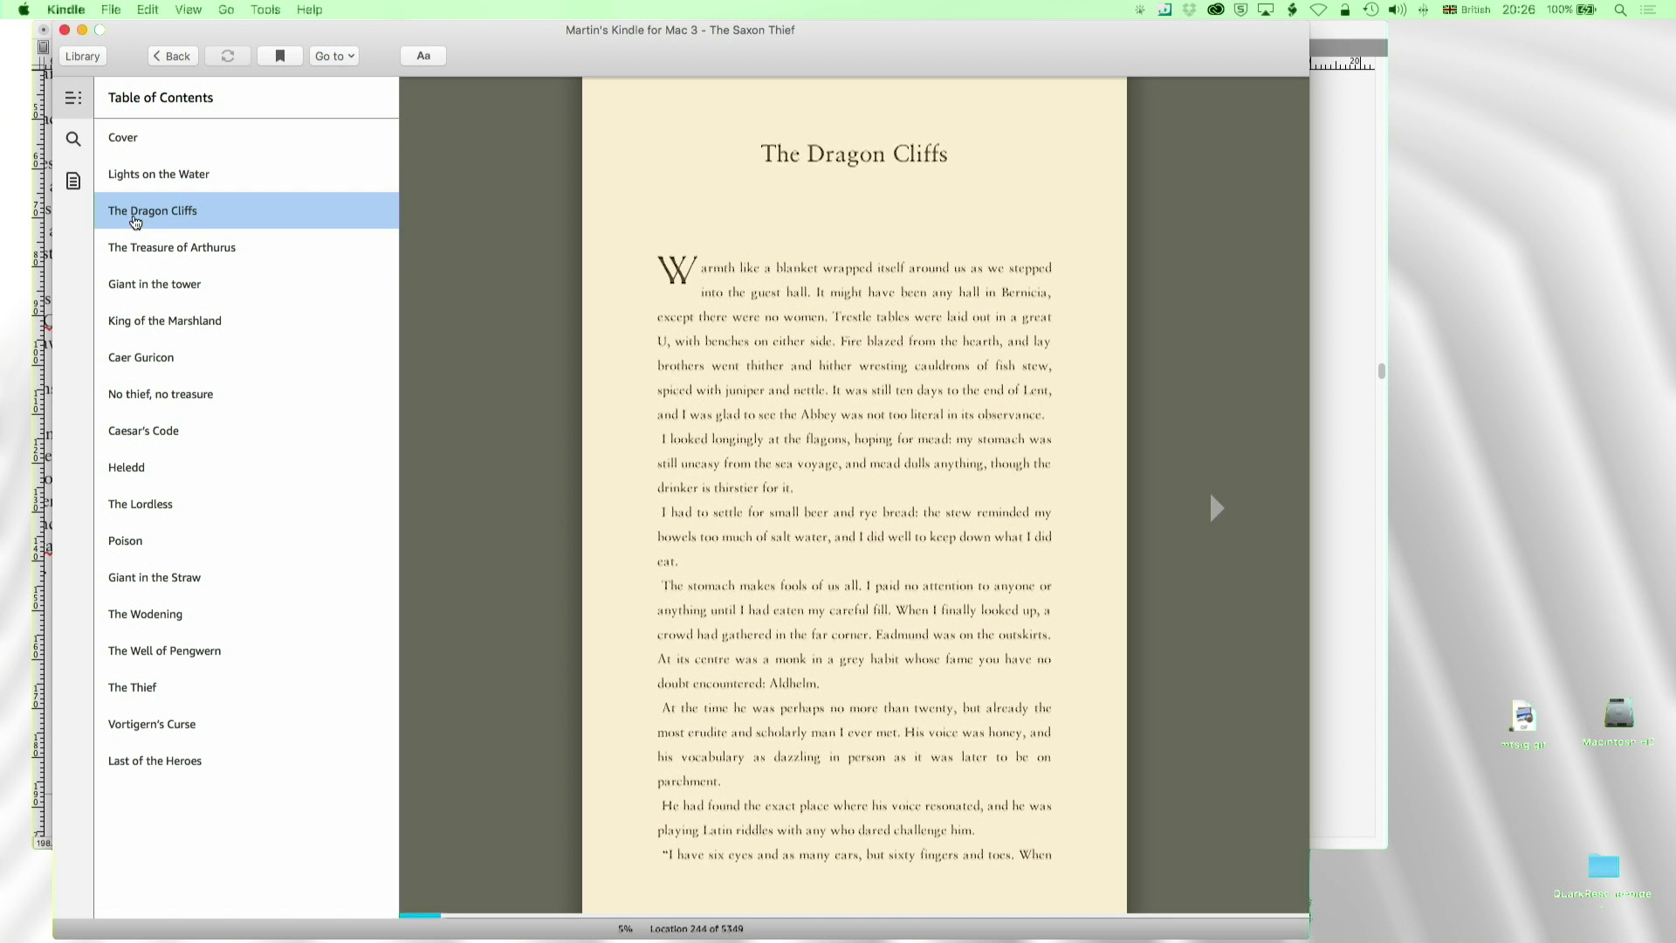
- Check the contents links in order from The Treasure of Arthurus through Giant in the Straw
click(137, 248)
click(135, 283)
click(137, 320)
click(138, 357)
click(139, 393)
click(141, 430)
click(140, 467)
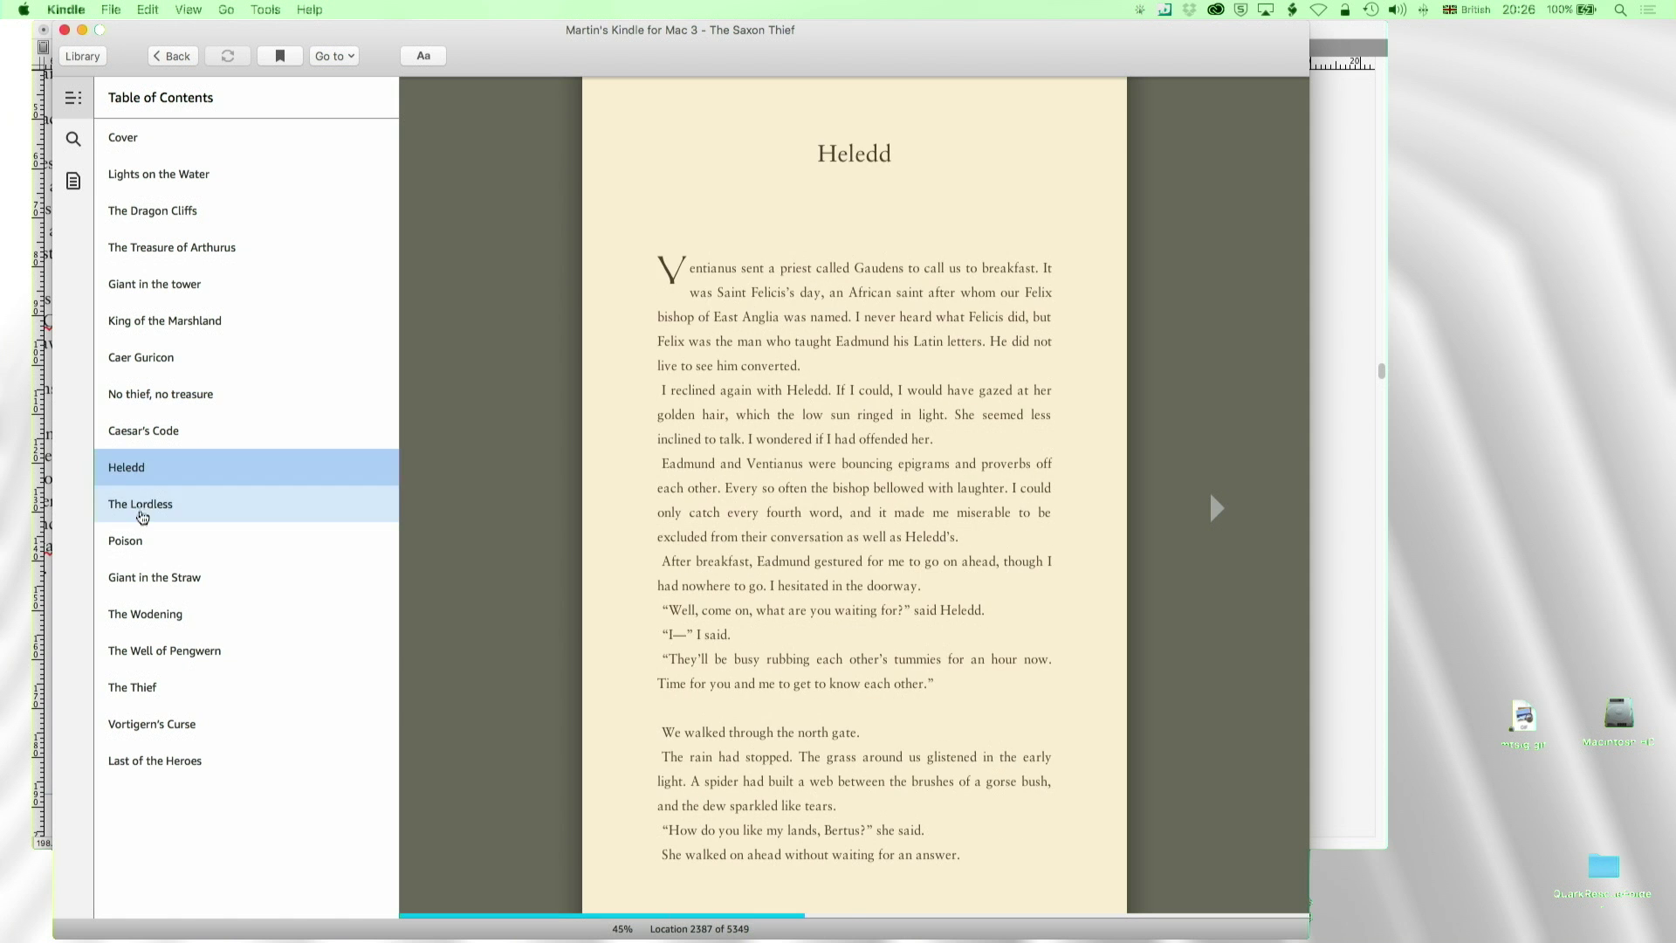
click(140, 503)
click(140, 540)
click(166, 572)
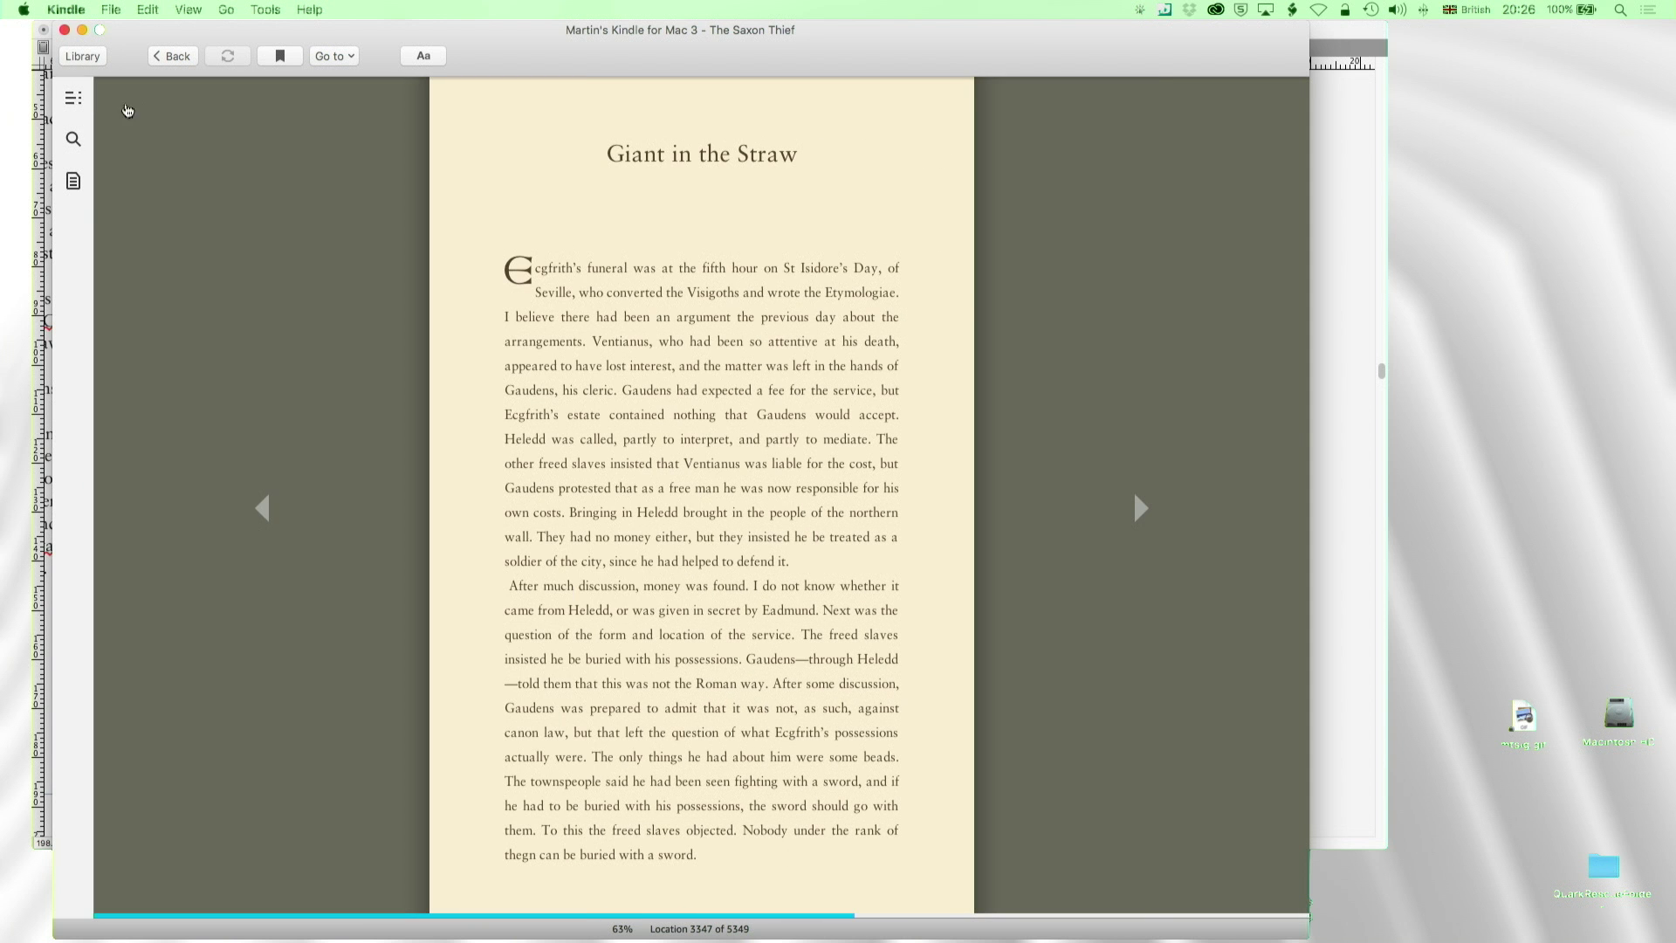
- Reopen the table of contents and revisit Cover, Lights on the Water and The Dragon Cliffs
click(74, 98)
click(74, 99)
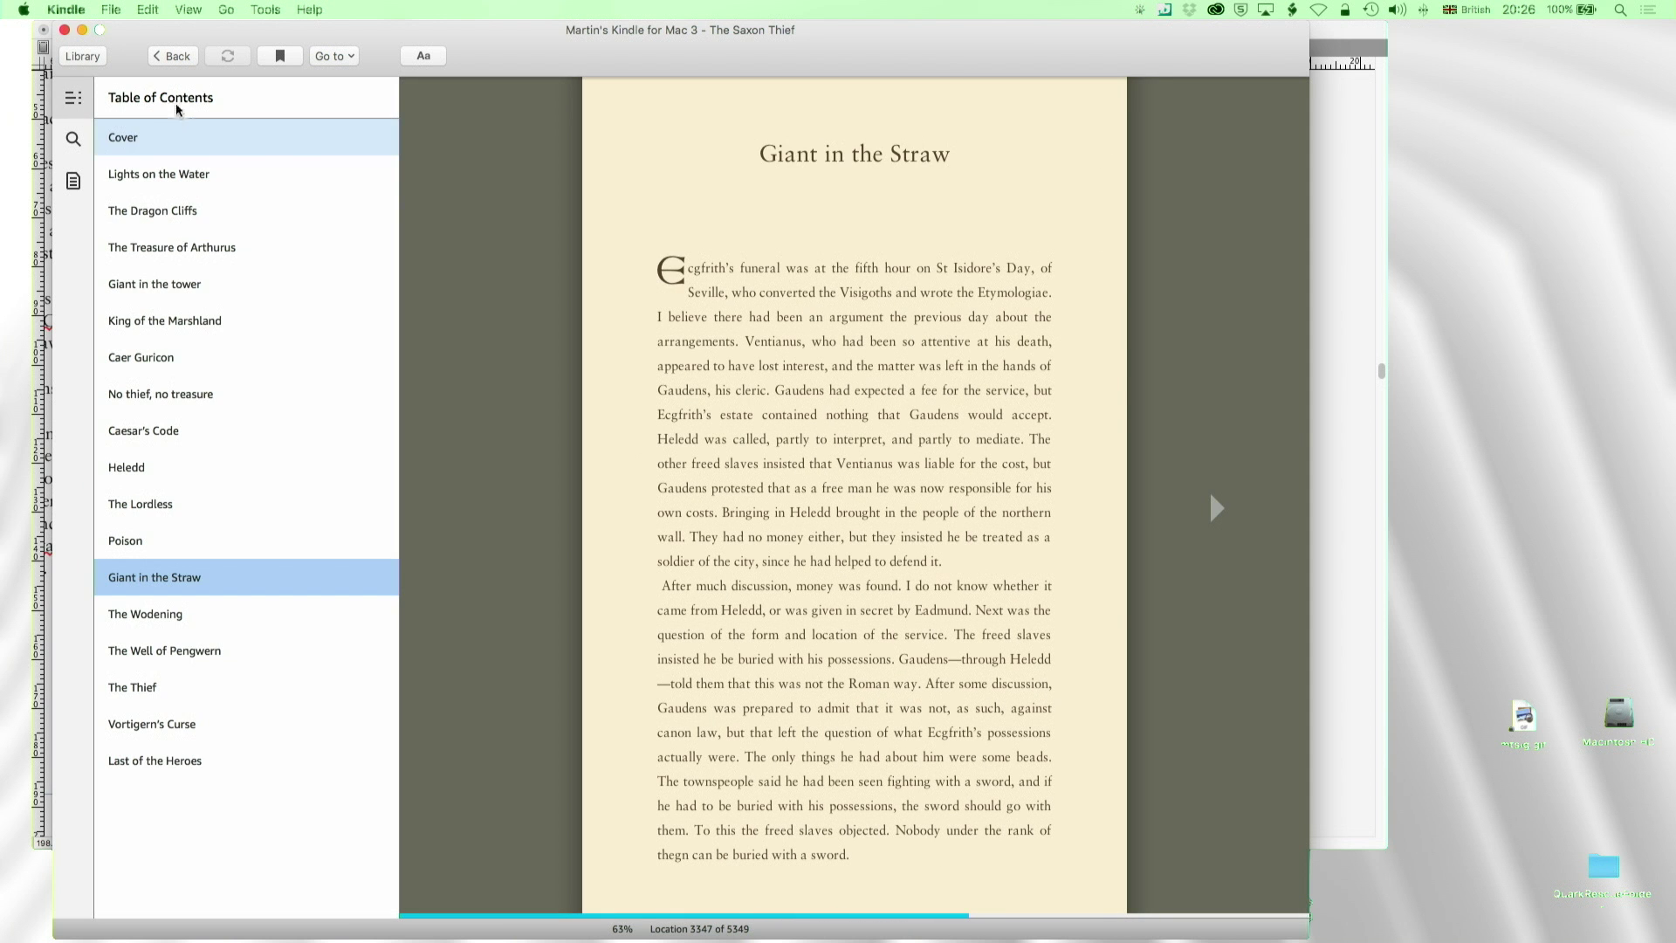
click(152, 134)
click(148, 174)
click(144, 212)
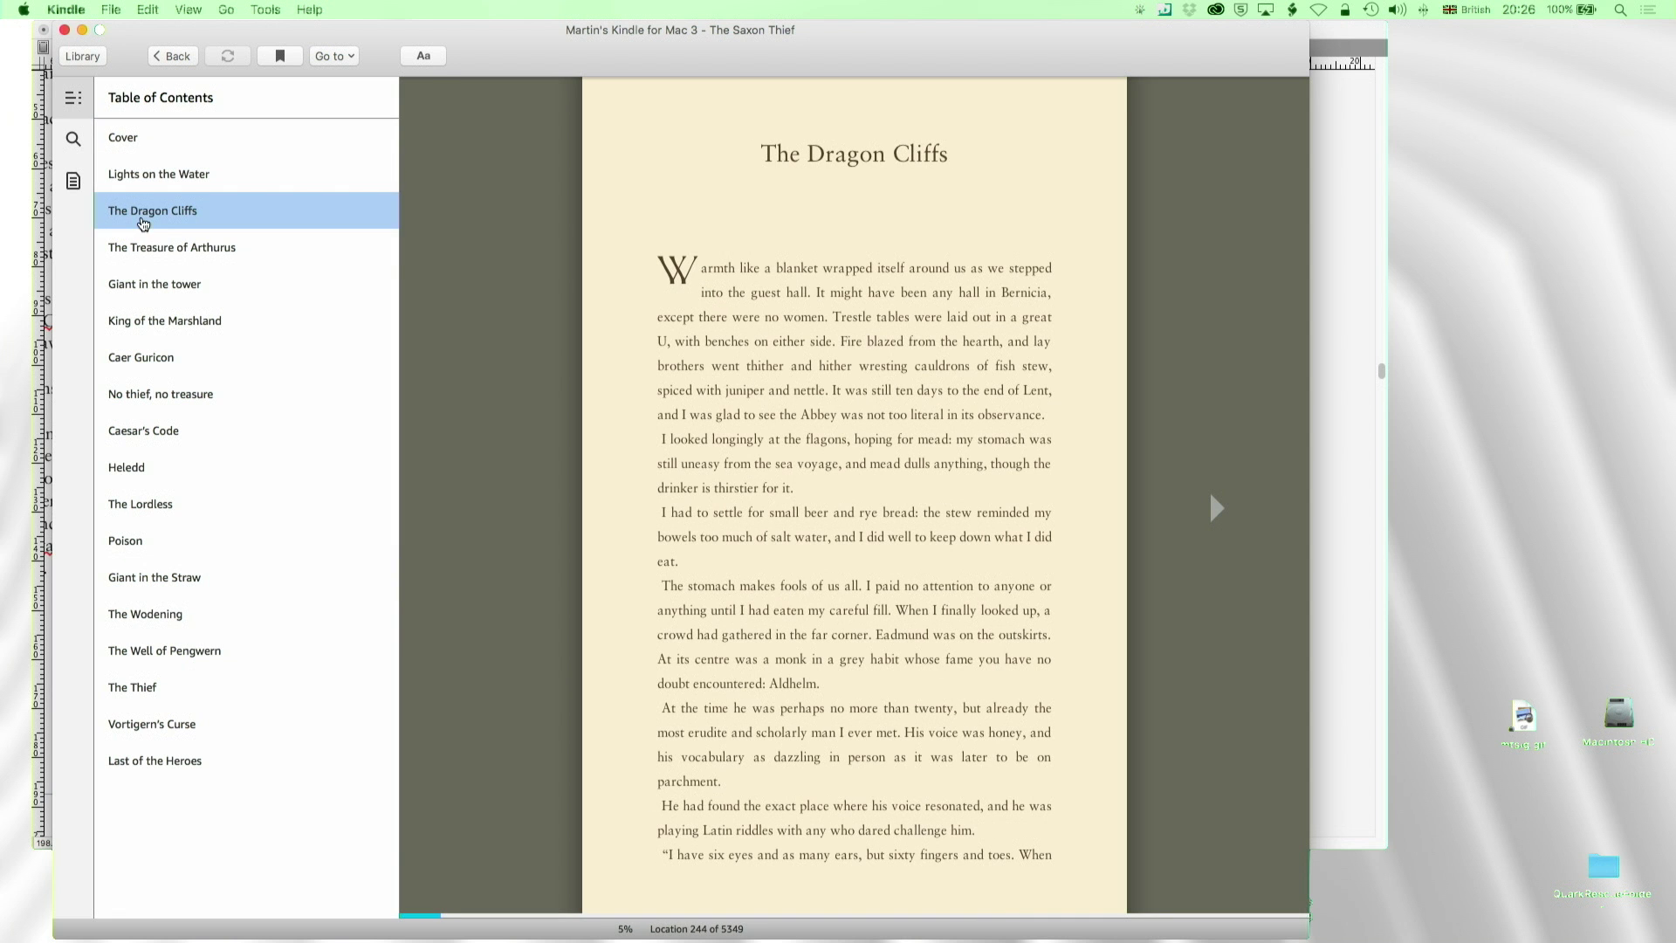
- View the book's search and notebook, and return to the table of contents
click(75, 143)
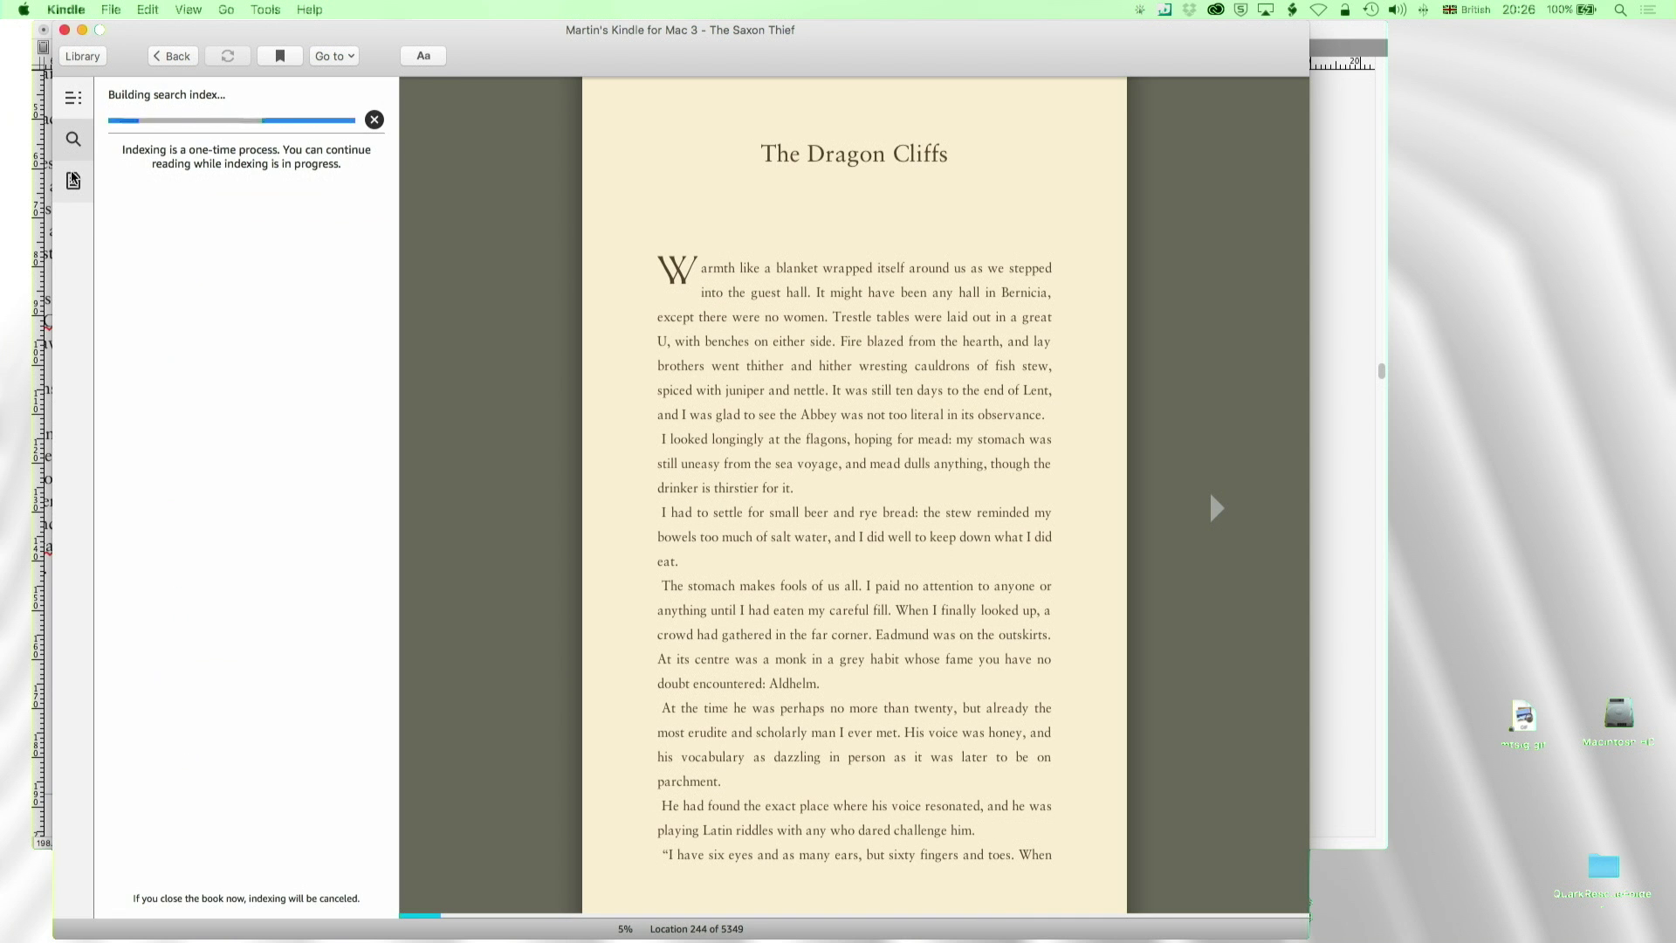
click(75, 182)
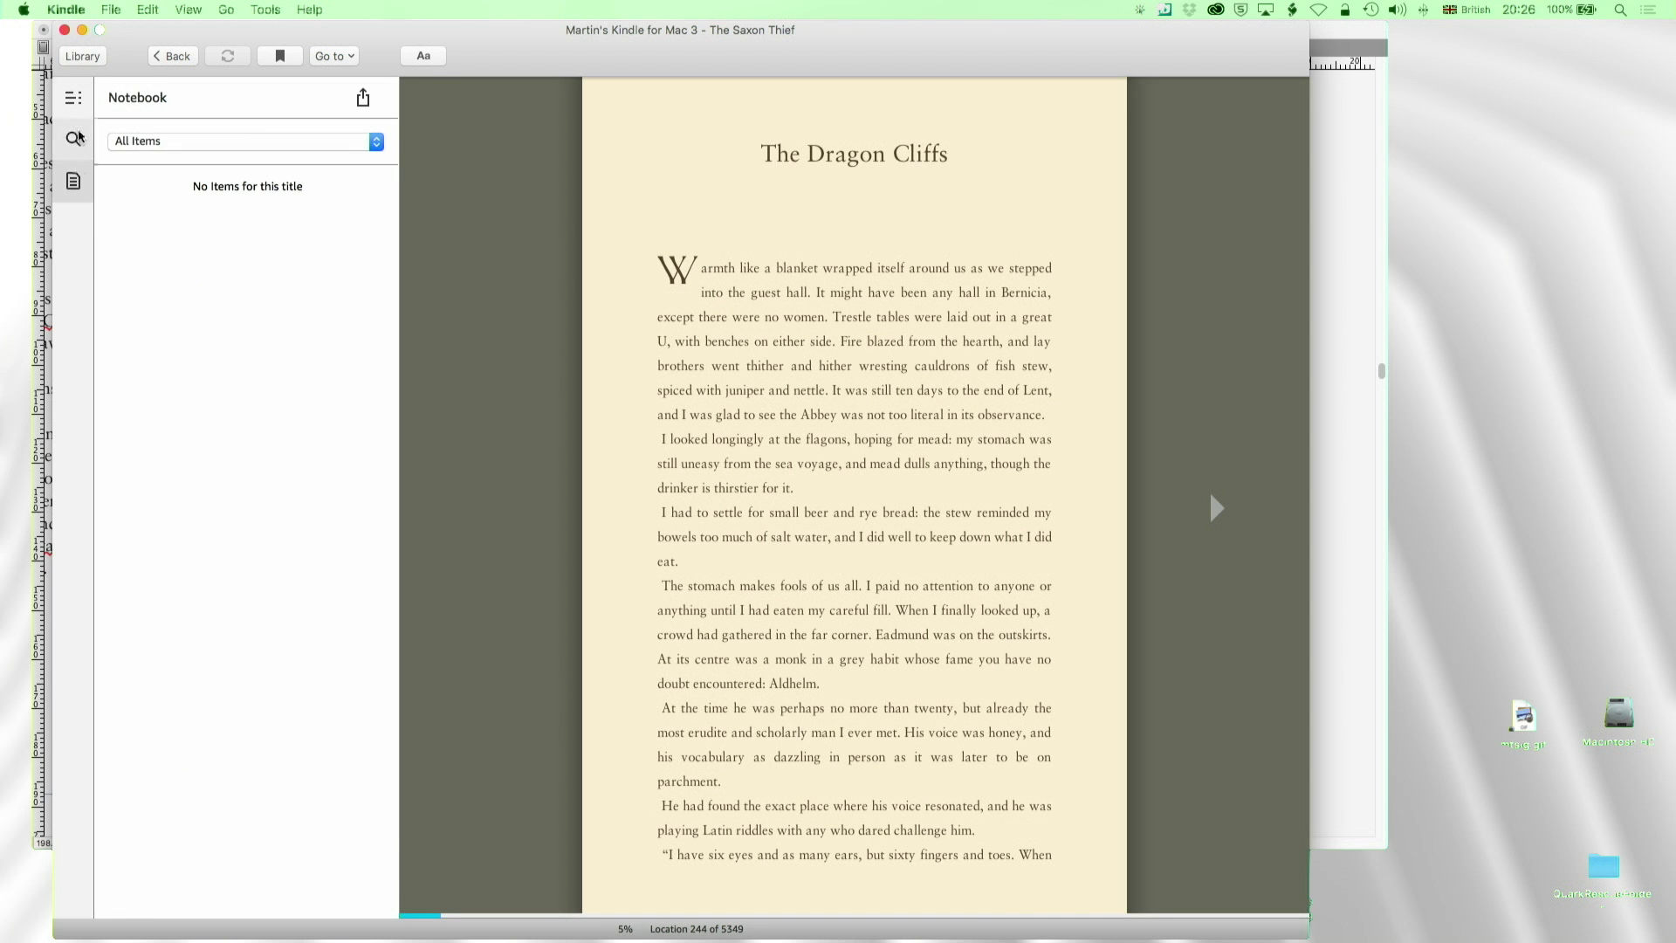
click(75, 103)
- Page forward through The Dragon Cliffs chapter to examine the exported text pages
click(1216, 510)
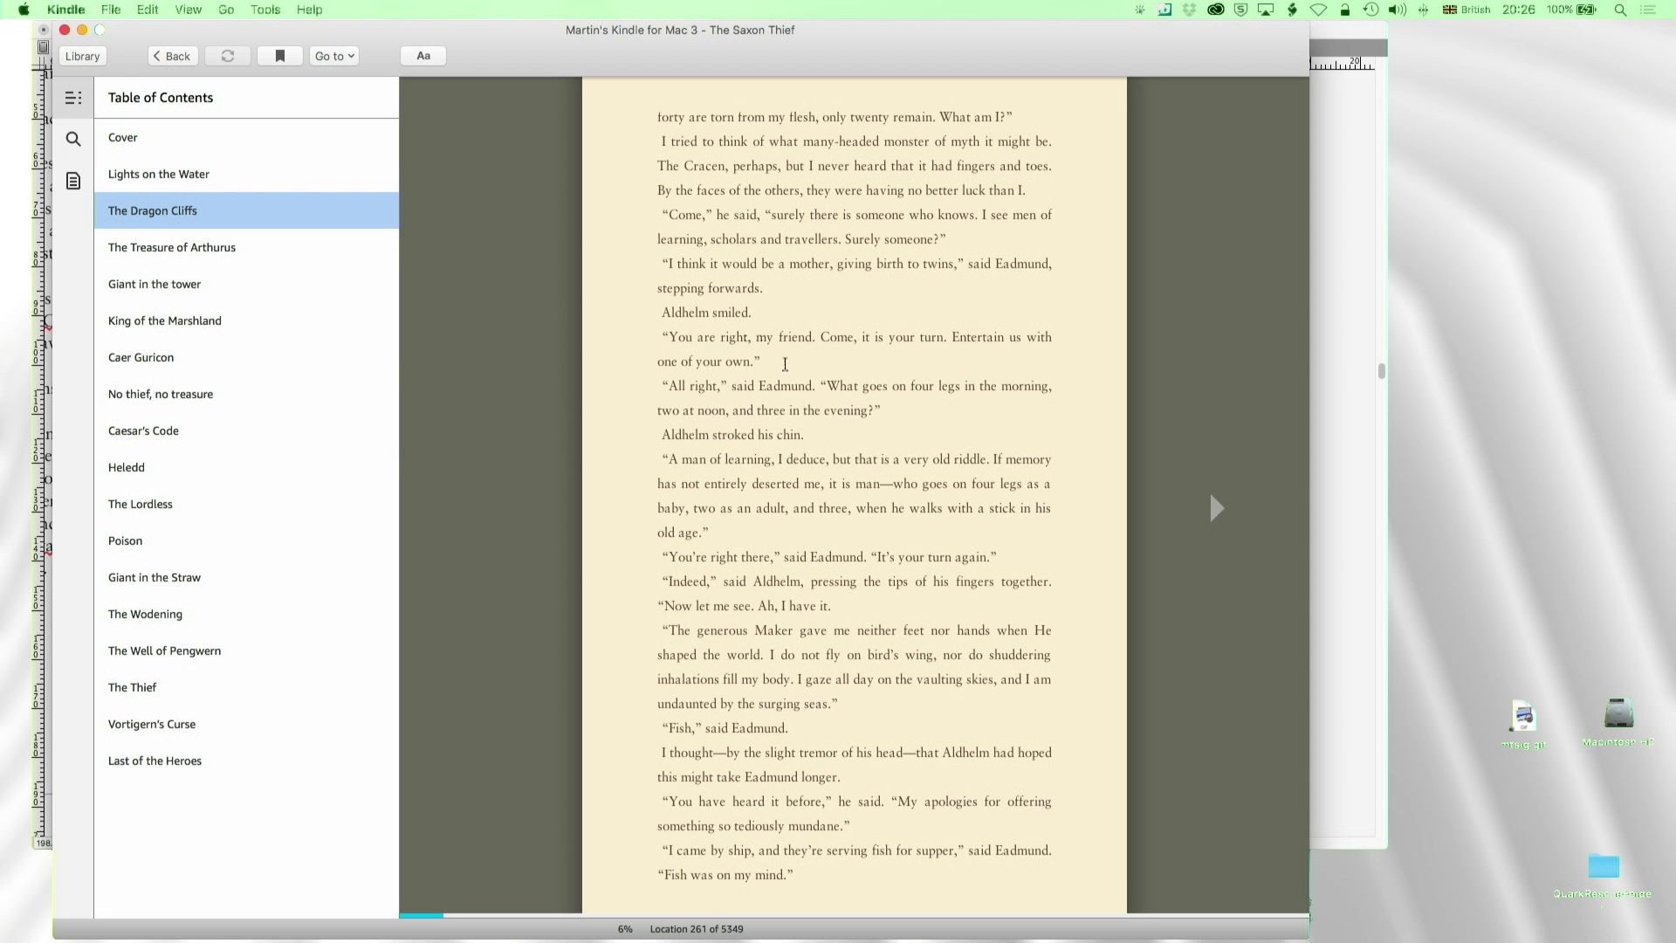
click(1215, 511)
click(1215, 512)
click(1215, 511)
click(1215, 512)
click(1216, 512)
click(1215, 512)
click(1215, 511)
click(1215, 512)
click(1216, 512)
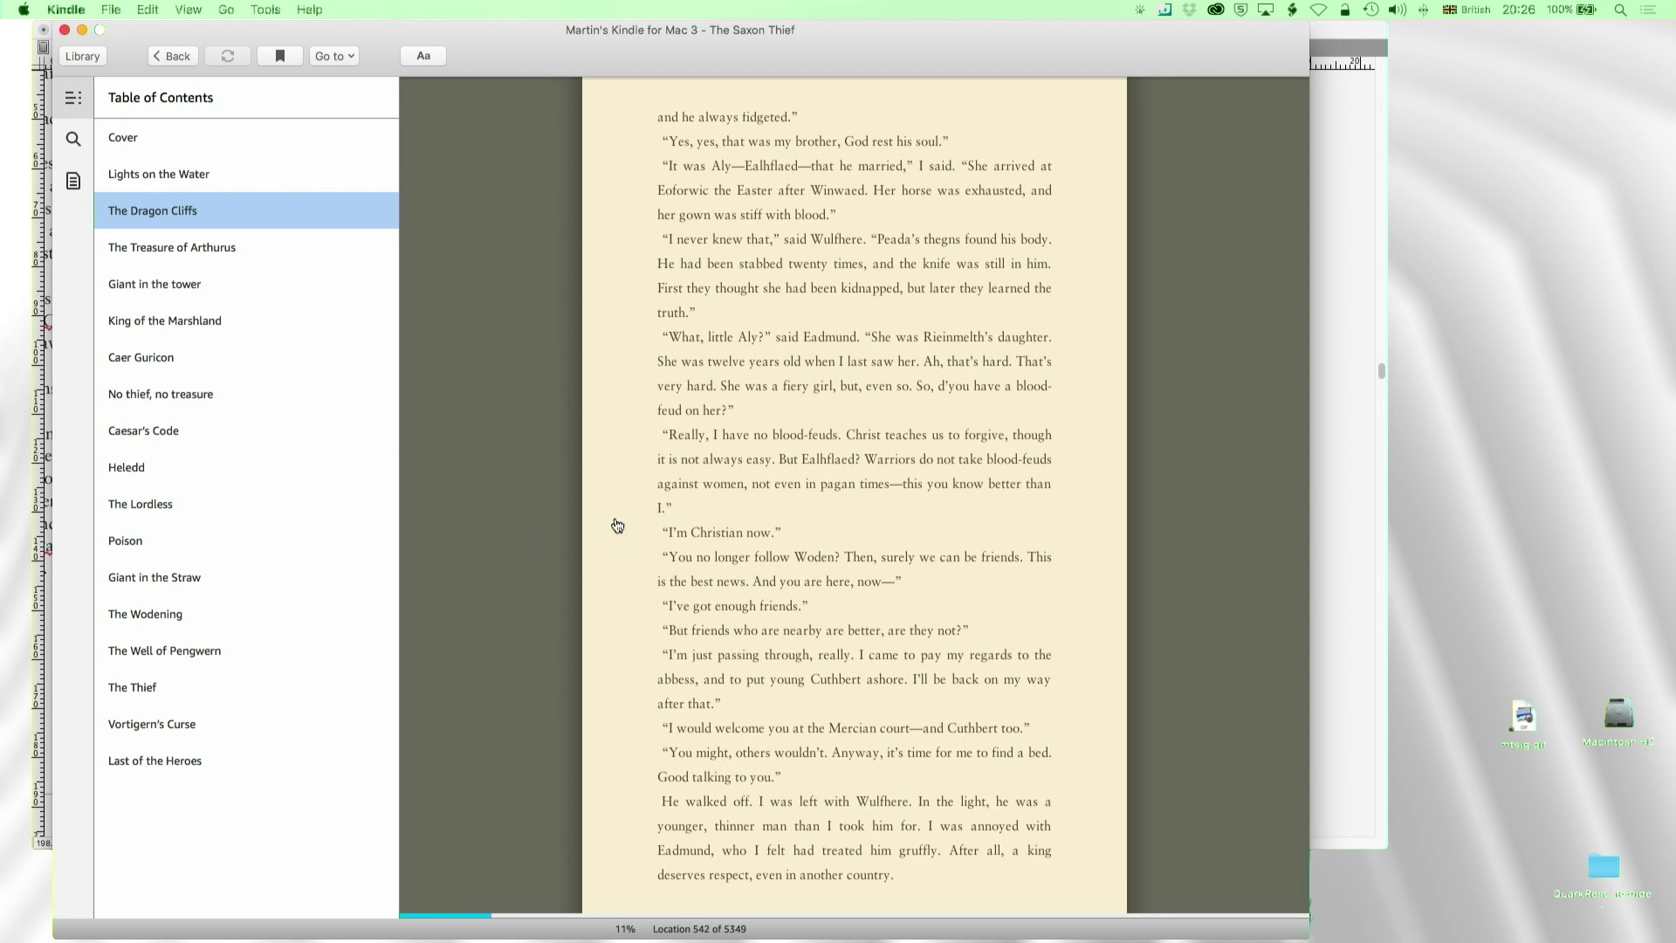
- Page back about five pages within The Dragon Cliffs chapter
click(493, 517)
click(494, 518)
click(495, 519)
click(494, 519)
click(494, 518)
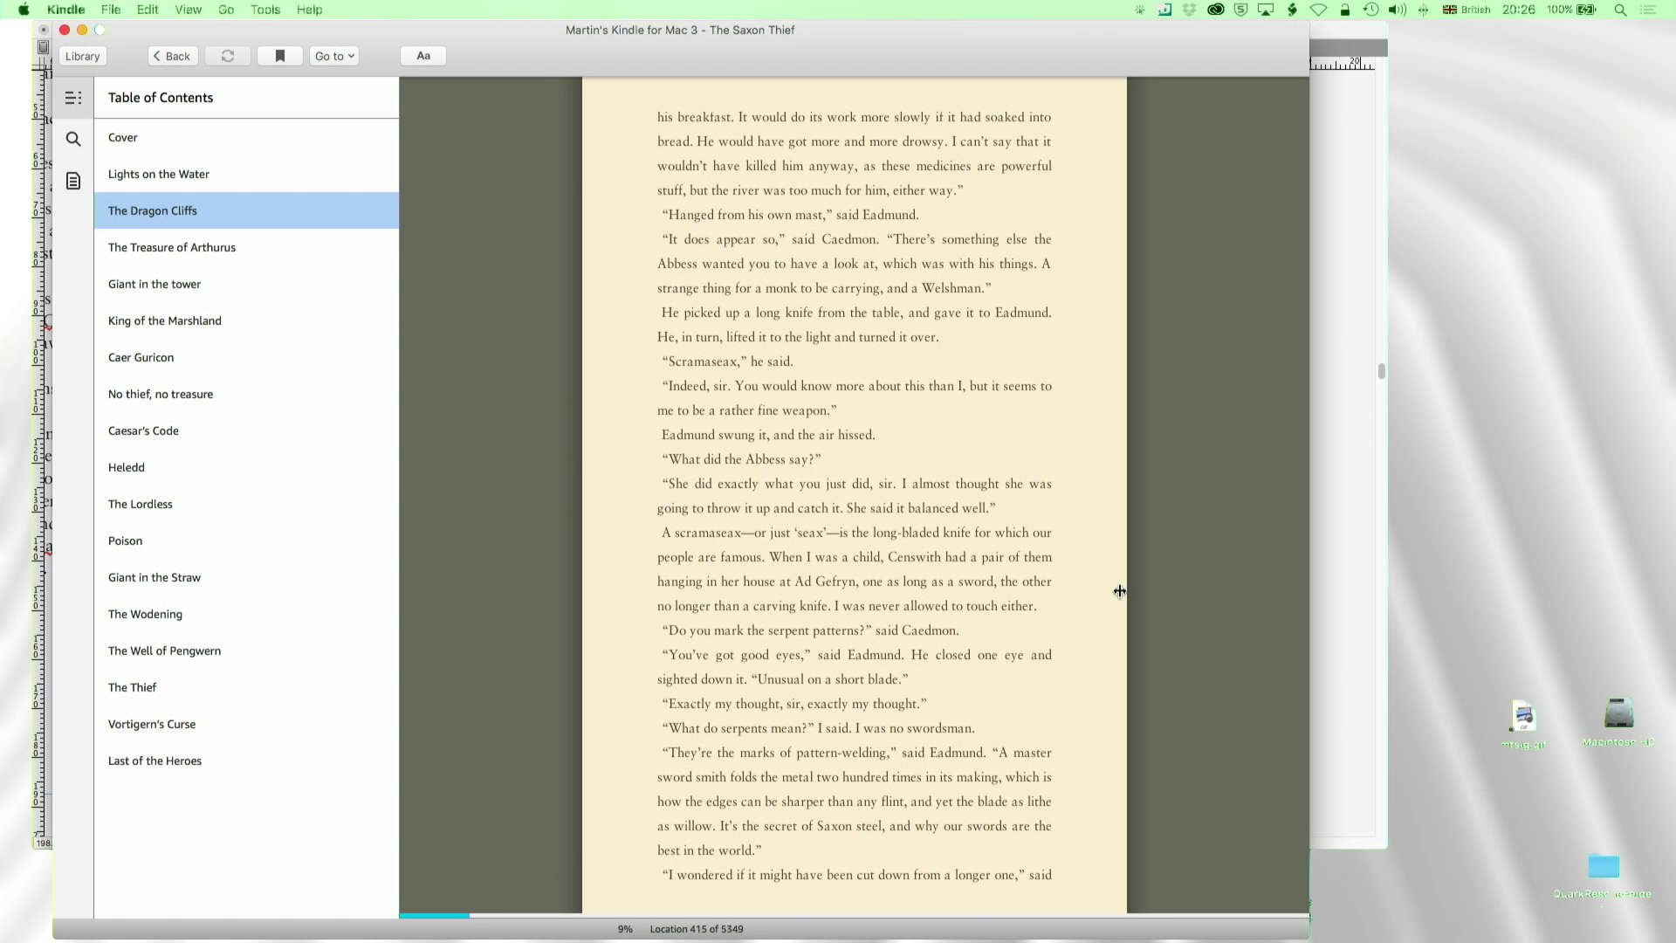
- Page forward from The Dragon Cliffs into The Treasure of Arthurus, looking for the runic message
click(1219, 509)
click(1219, 510)
click(1219, 510)
click(1219, 509)
click(1219, 510)
click(1219, 509)
click(1219, 510)
click(1219, 510)
click(1218, 510)
click(1218, 510)
click(1219, 510)
click(1218, 510)
click(1219, 510)
click(1219, 510)
click(1219, 509)
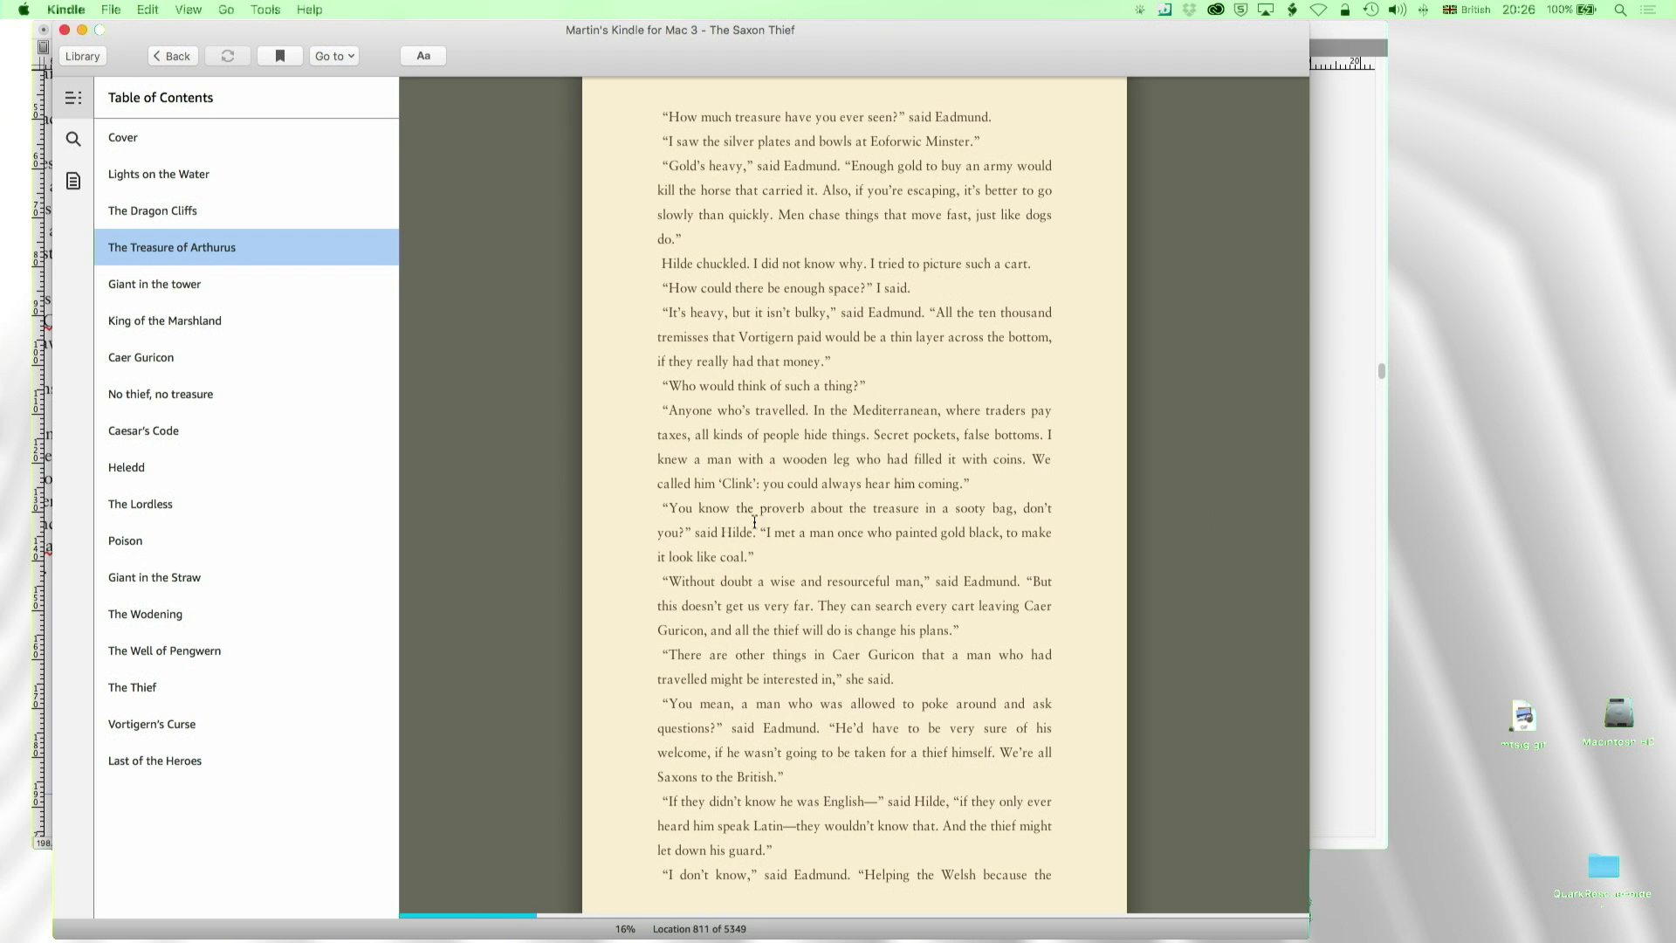
- Go back two pages to the runic message in The Treasure of Arthurus and hide the table of contents
click(491, 506)
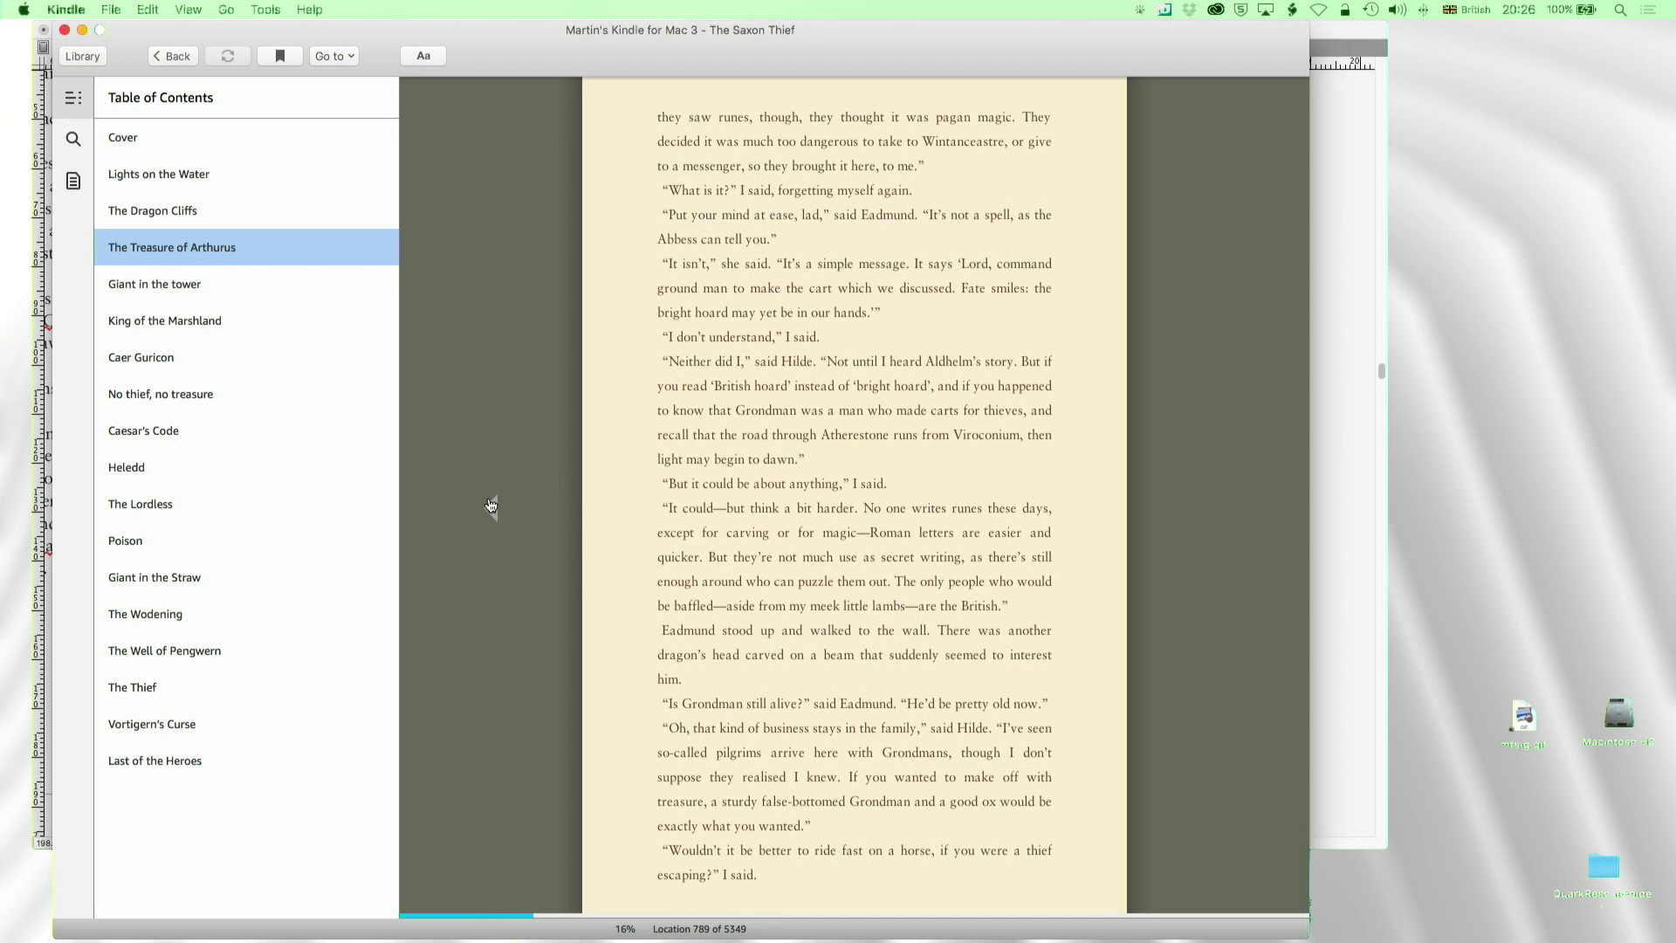
click(491, 506)
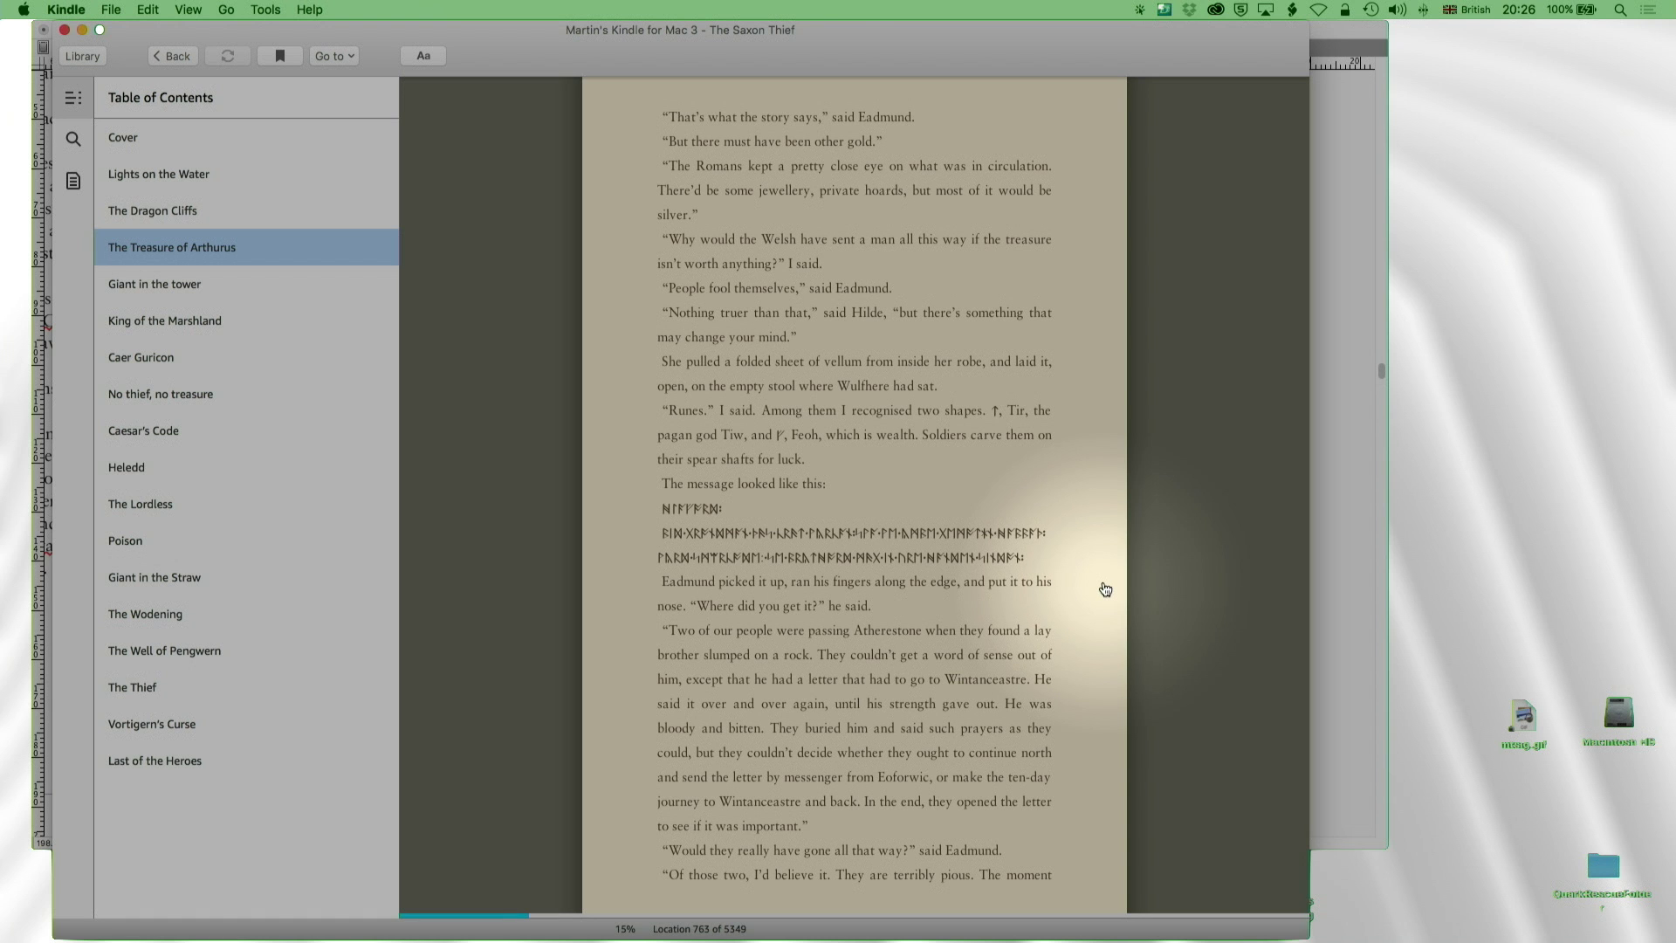
key(Escape)
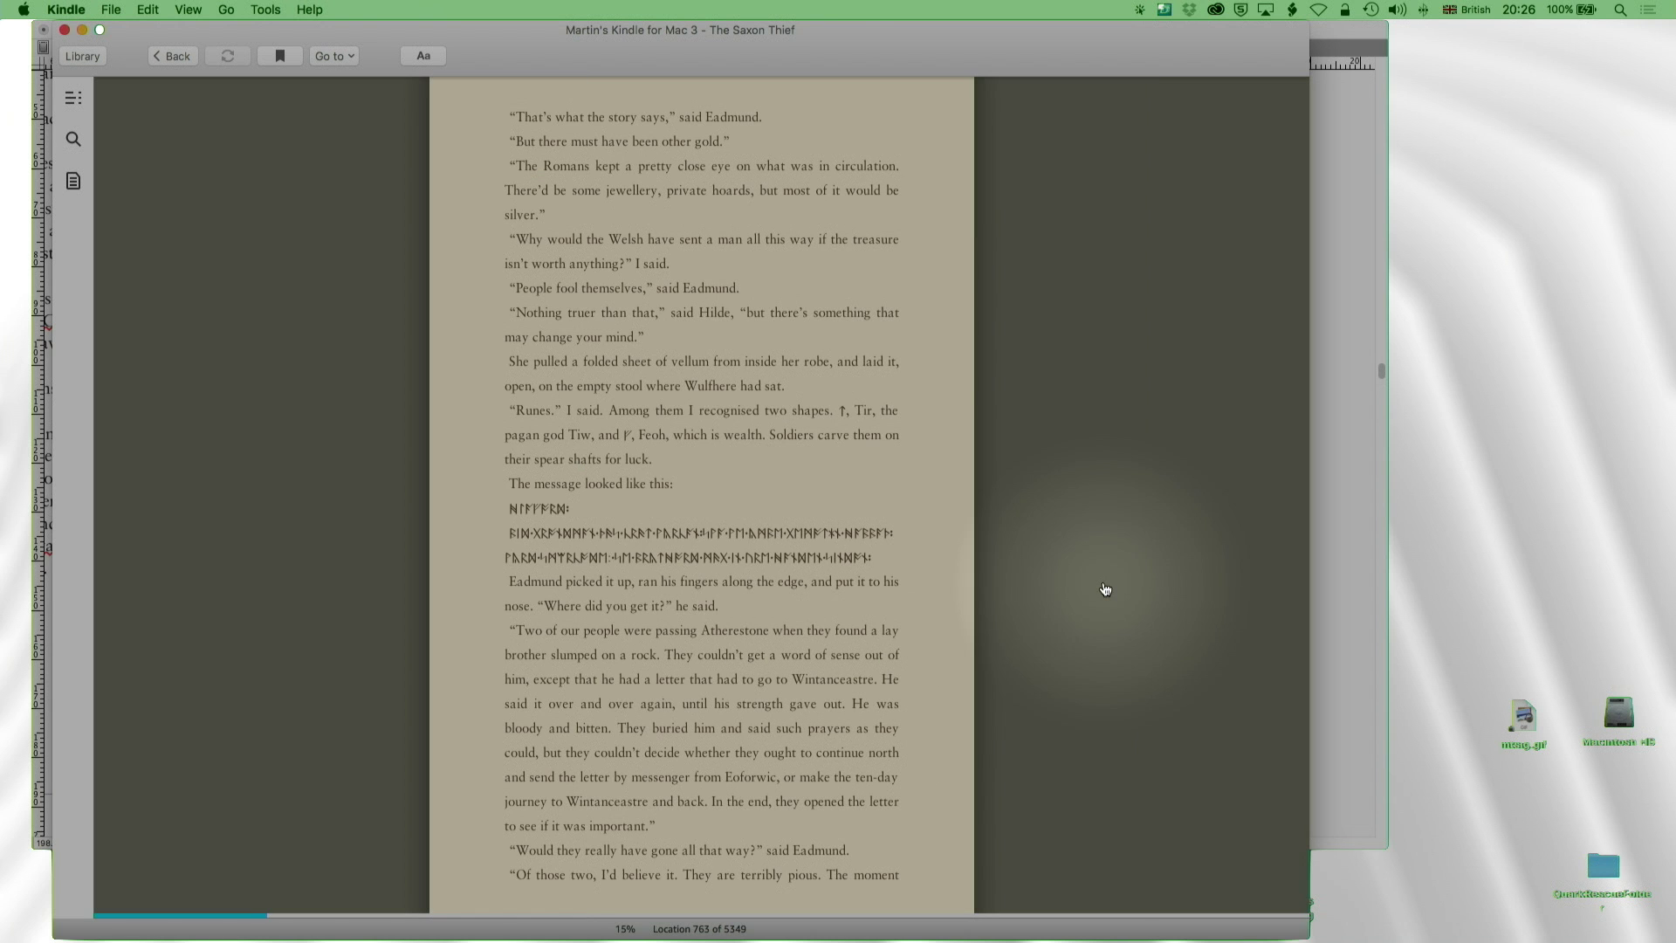